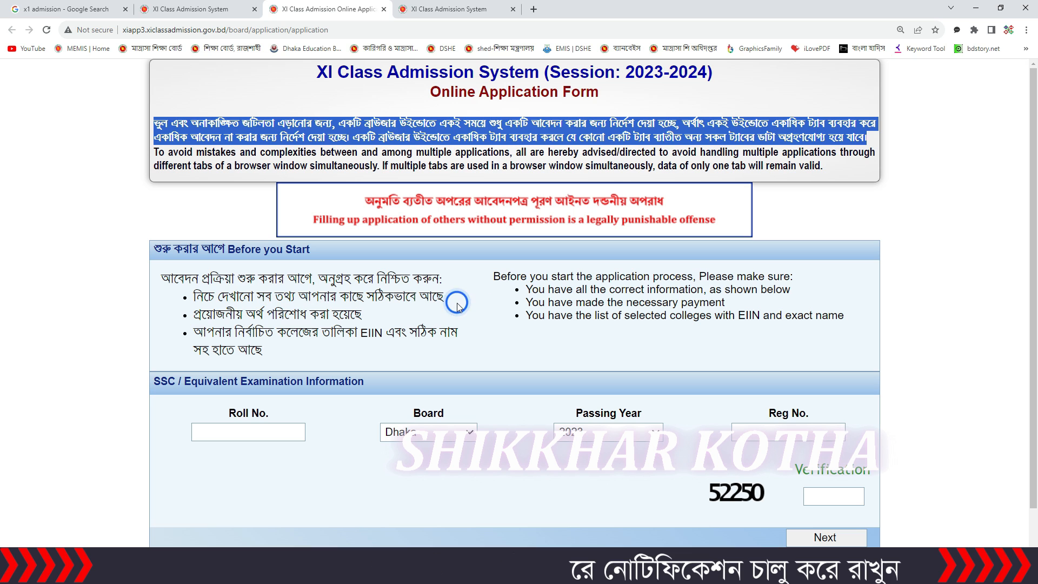
click(277, 433)
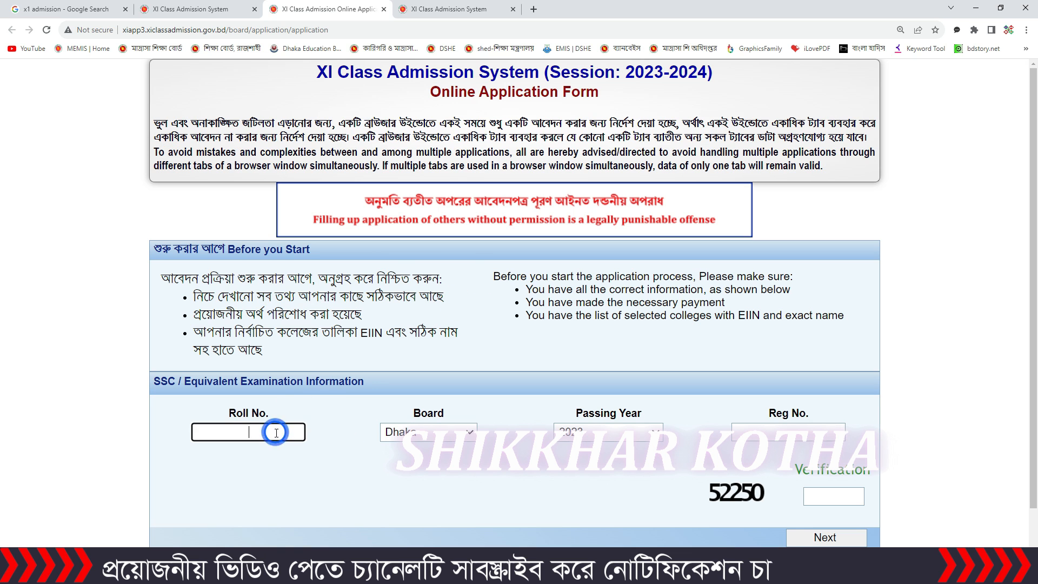
click(454, 432)
click(515, 450)
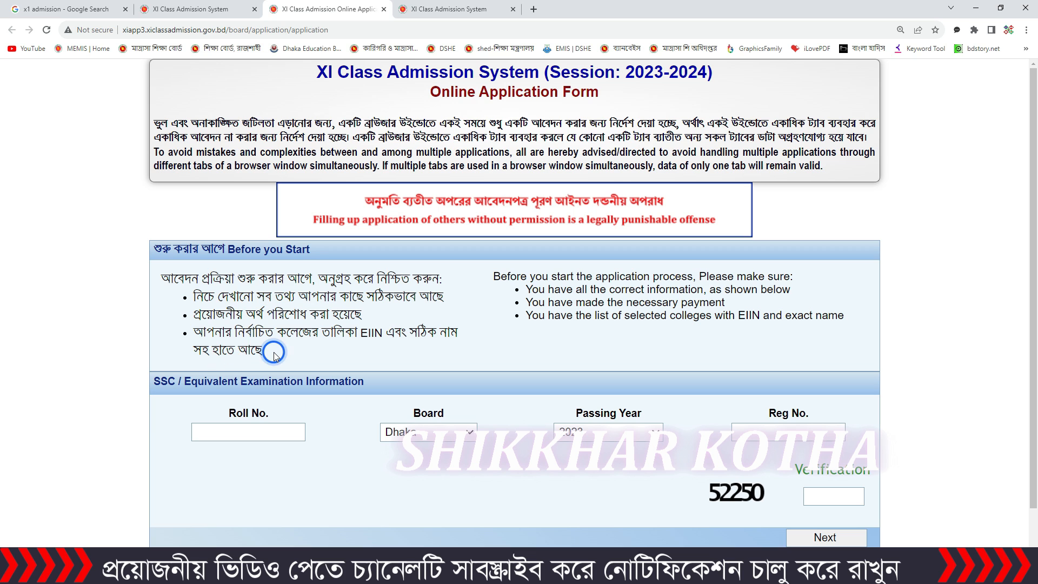
Step: Enter the SSC roll number, choose Madrasah as the board and set the passing year to 2023
scroll(274, 354, down, 1)
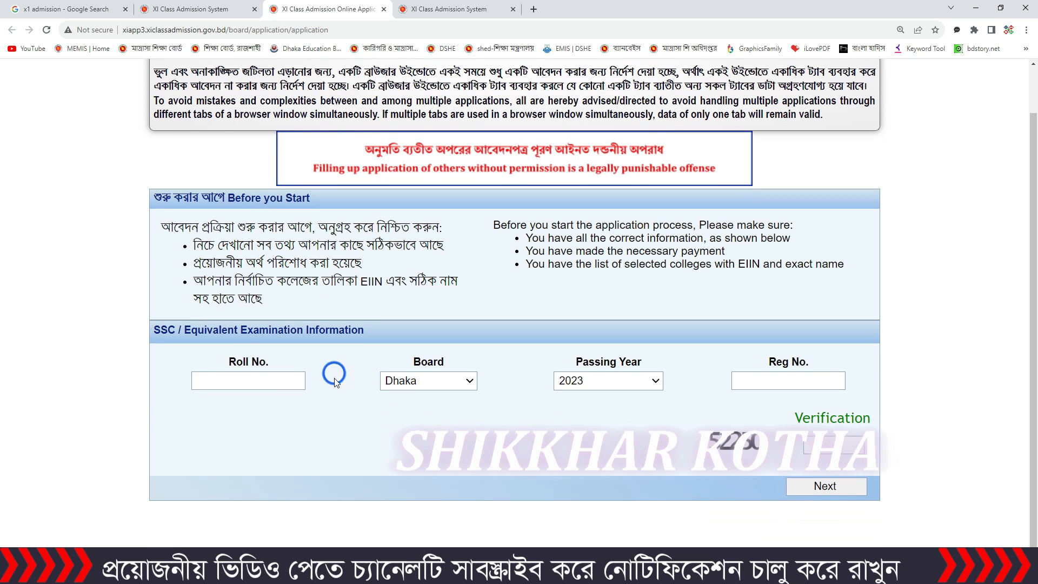
click(290, 381)
text(149)
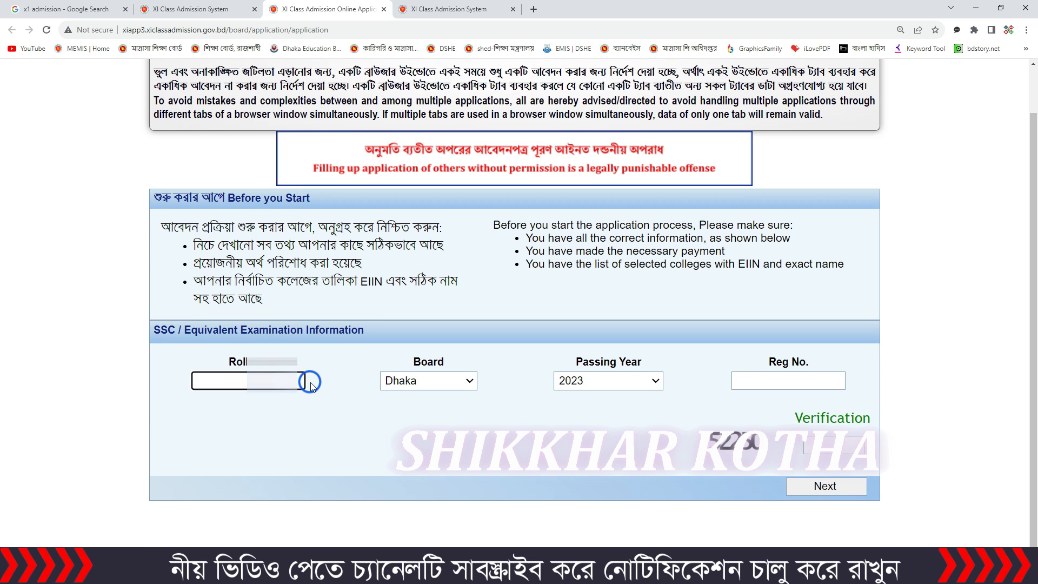
click(457, 382)
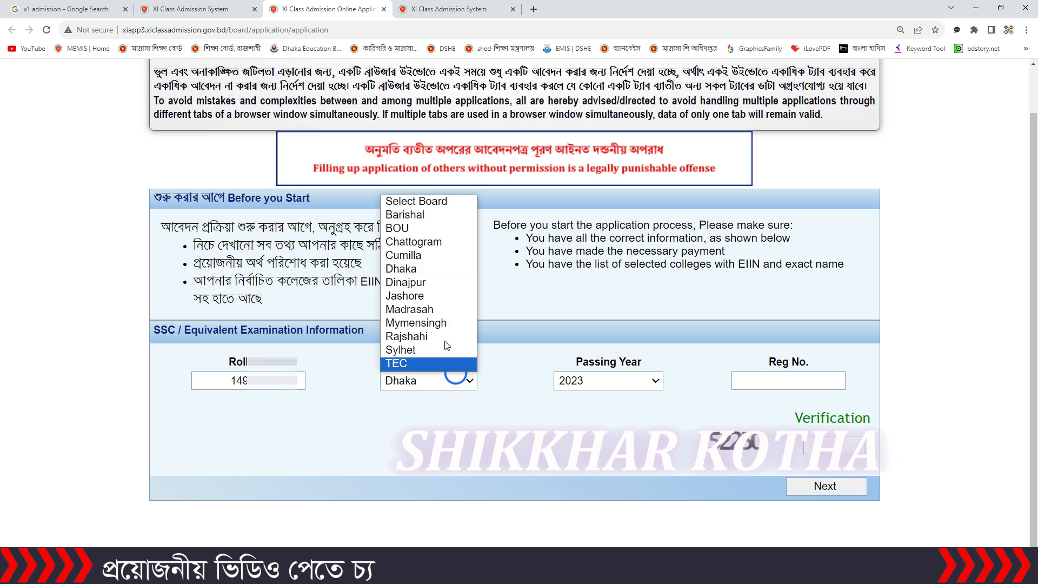
click(439, 309)
click(638, 381)
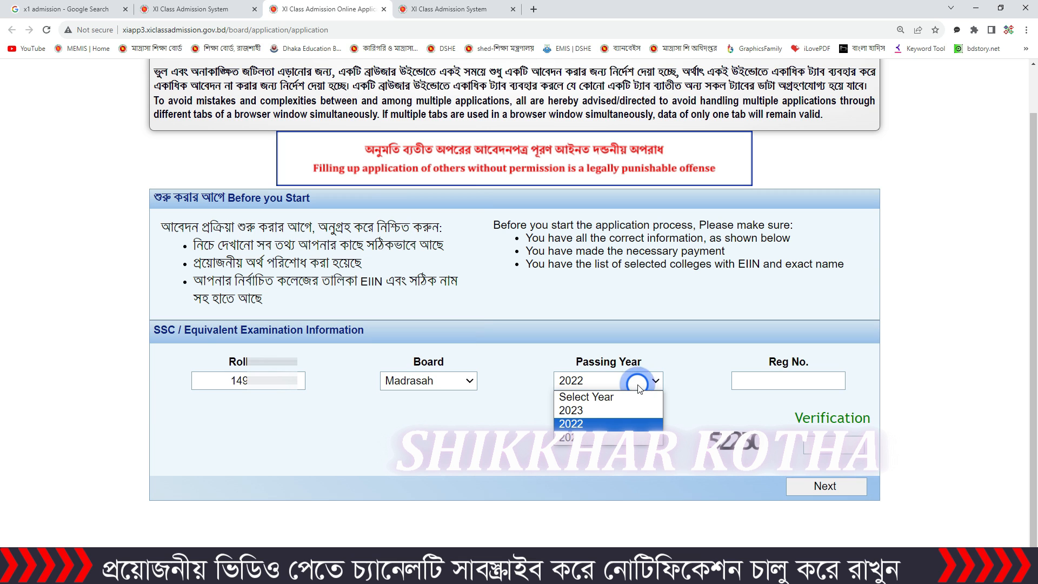
click(597, 411)
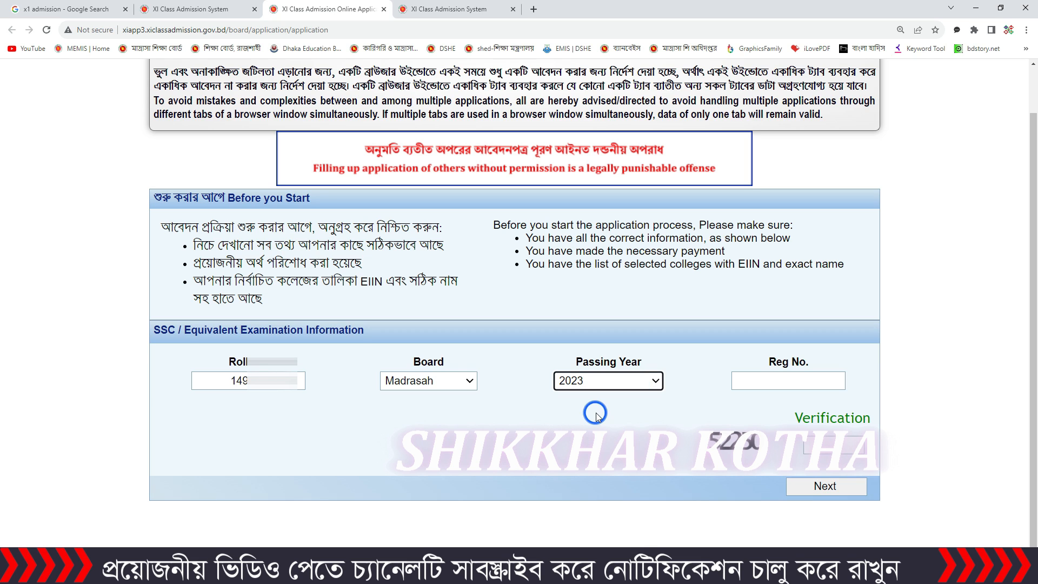
Step: Enter the registration number and the verification code, and submit the SSC examination information
click(840, 381)
text(2018)
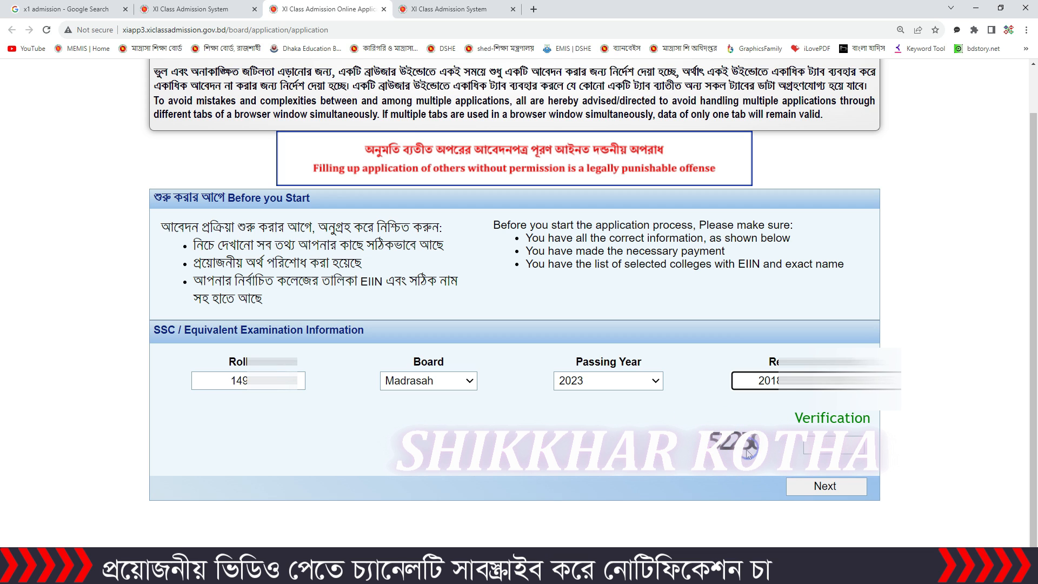
click(833, 444)
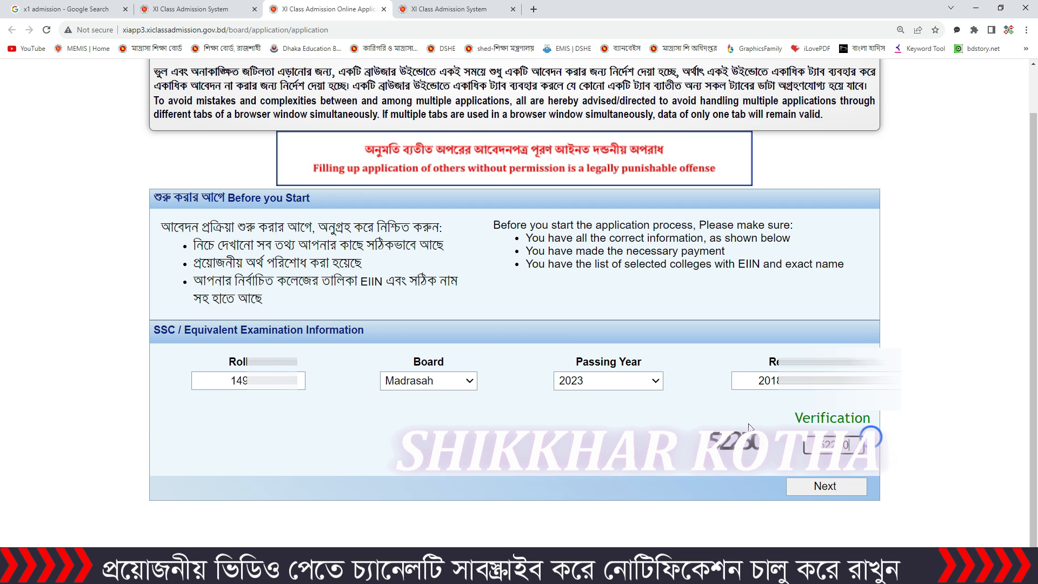
click(825, 488)
Step: Fill in the applicant's mobile number and repeat it in the re-type field
scroll(554, 354, up, 5)
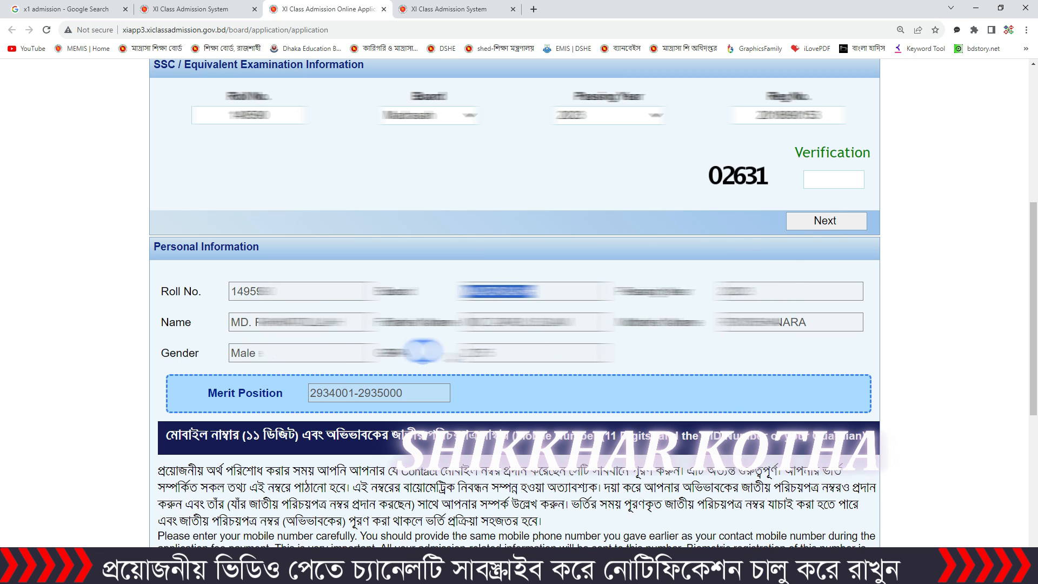
scroll(527, 360, down, 4)
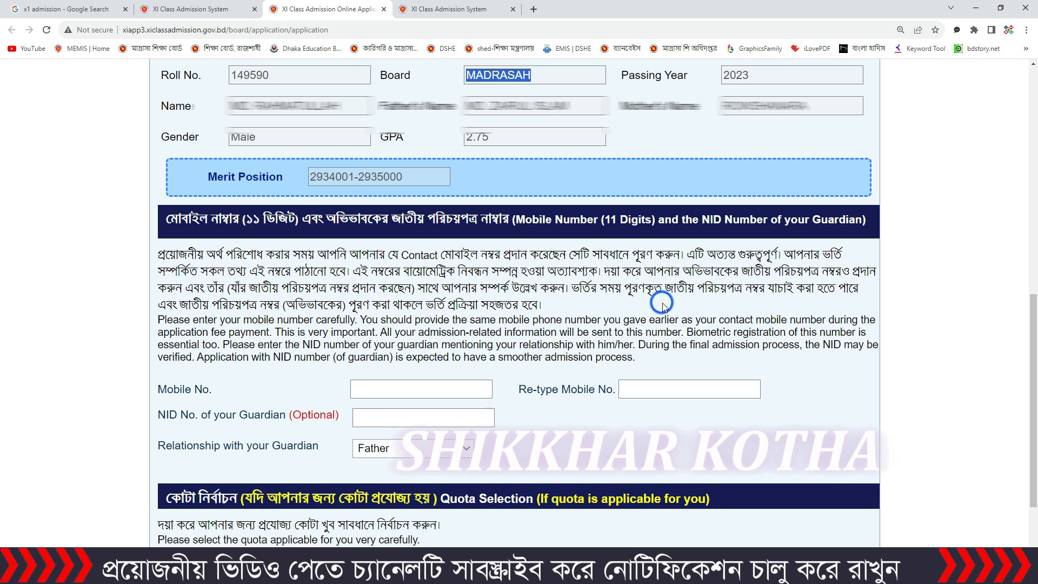
scroll(662, 303, down, 1)
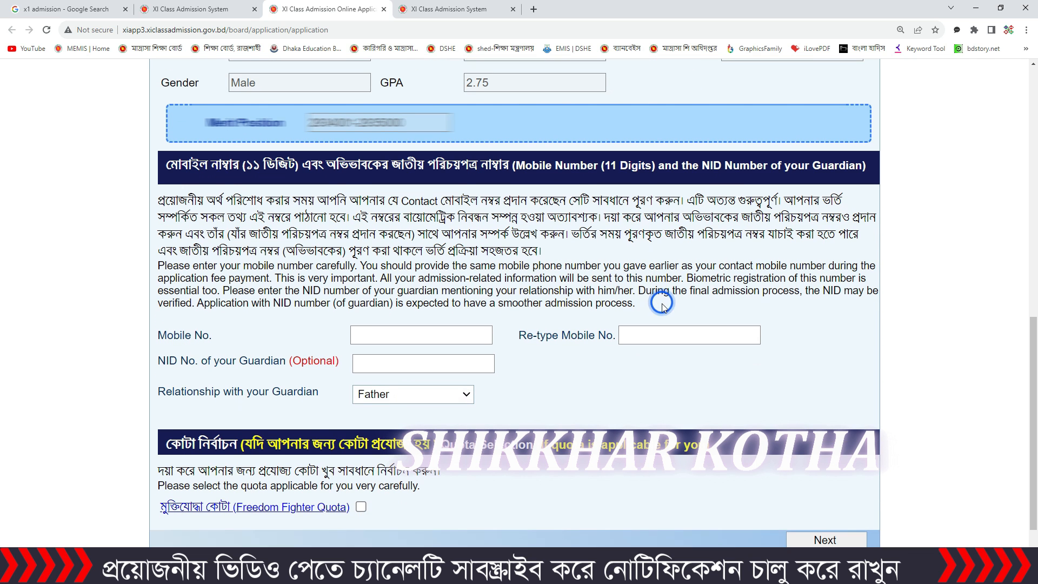
click(368, 332)
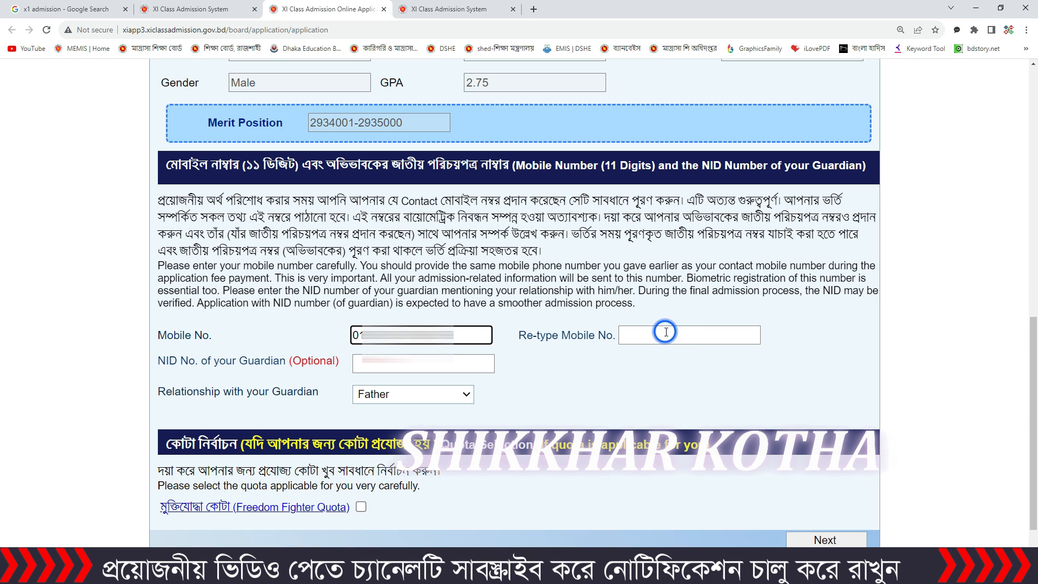
click(666, 332)
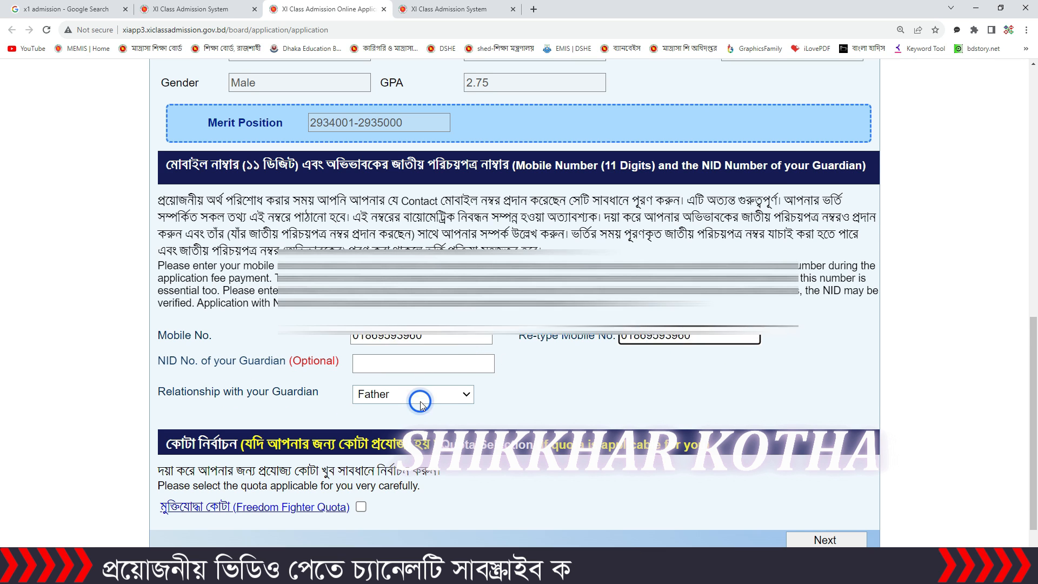
Step: Keep Father as the guardian relationship, leave the Freedom Fighter quota unselected, and proceed to college selection
scroll(419, 399, down, 1)
click(445, 340)
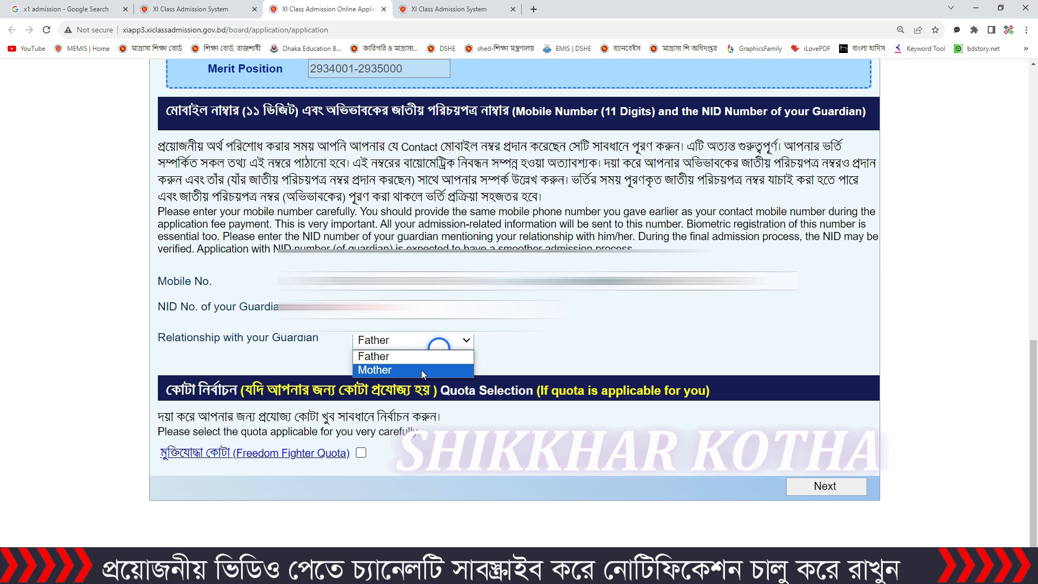
click(468, 341)
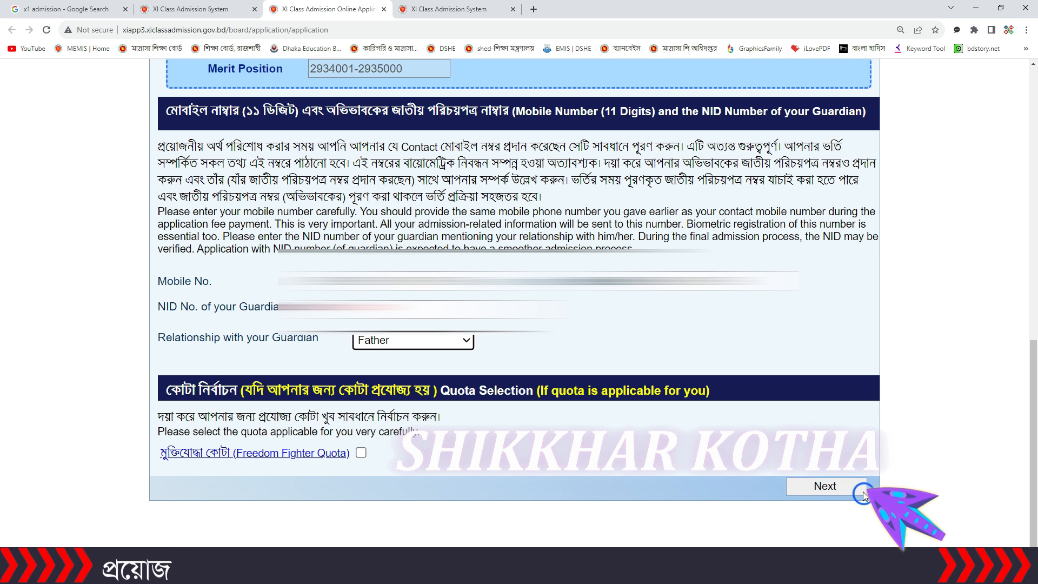
click(824, 488)
Step: Choose Madrasah Board and the Naogaon district for the college selection
scroll(561, 378, up, 4)
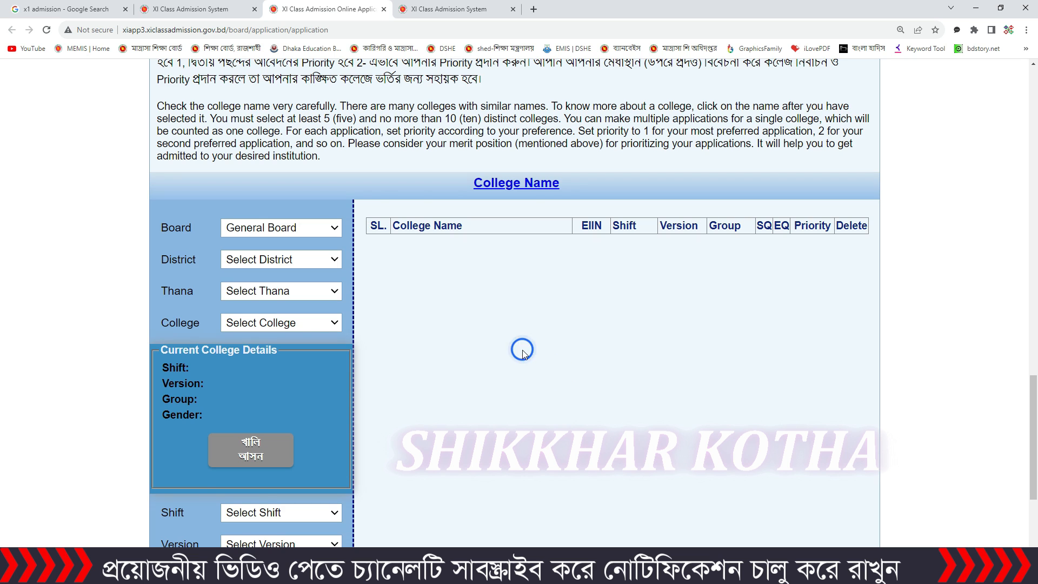
scroll(522, 348, up, 5)
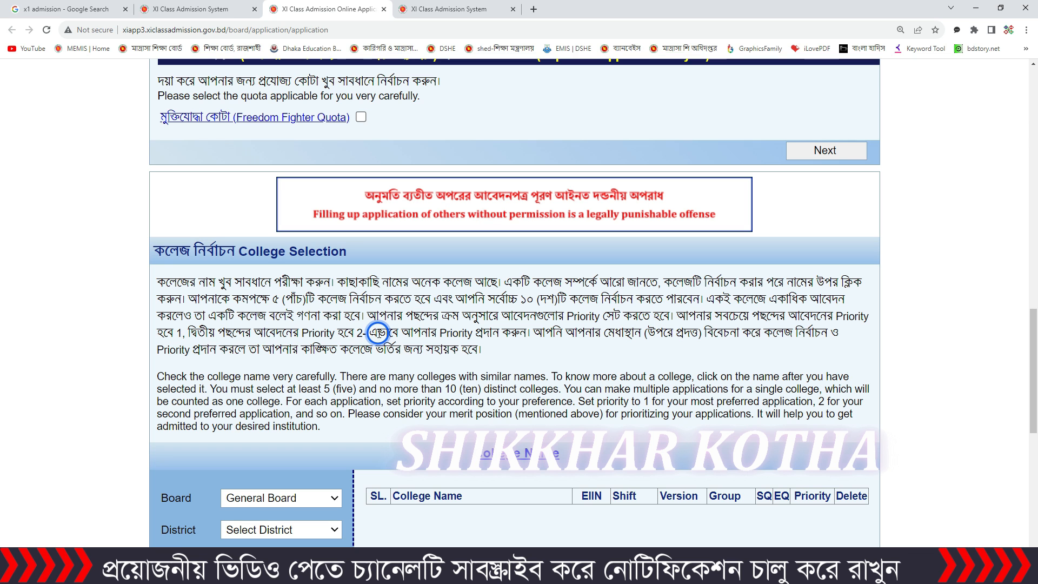
scroll(378, 333, down, 2)
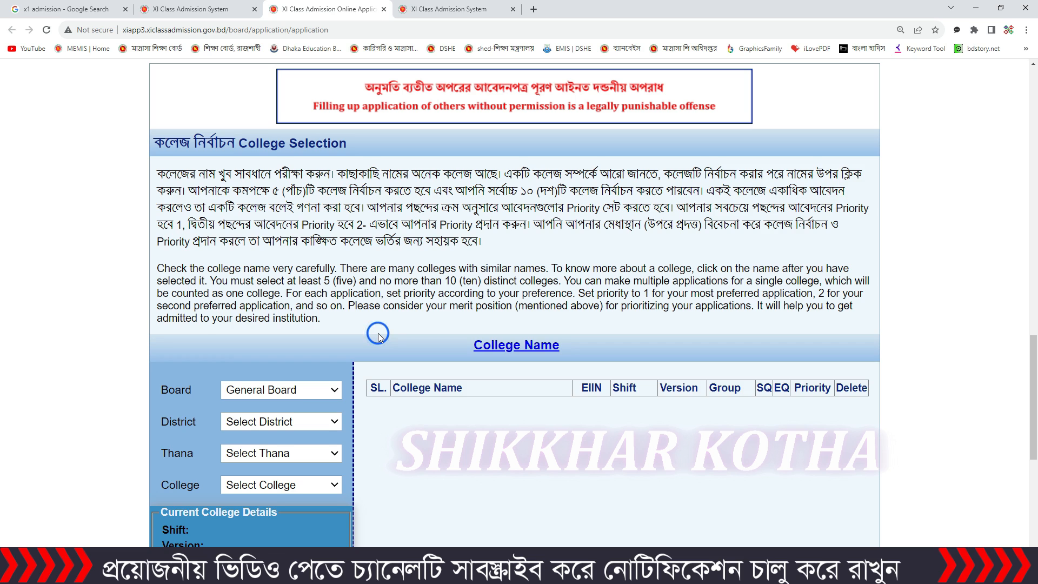
scroll(378, 336, down, 2)
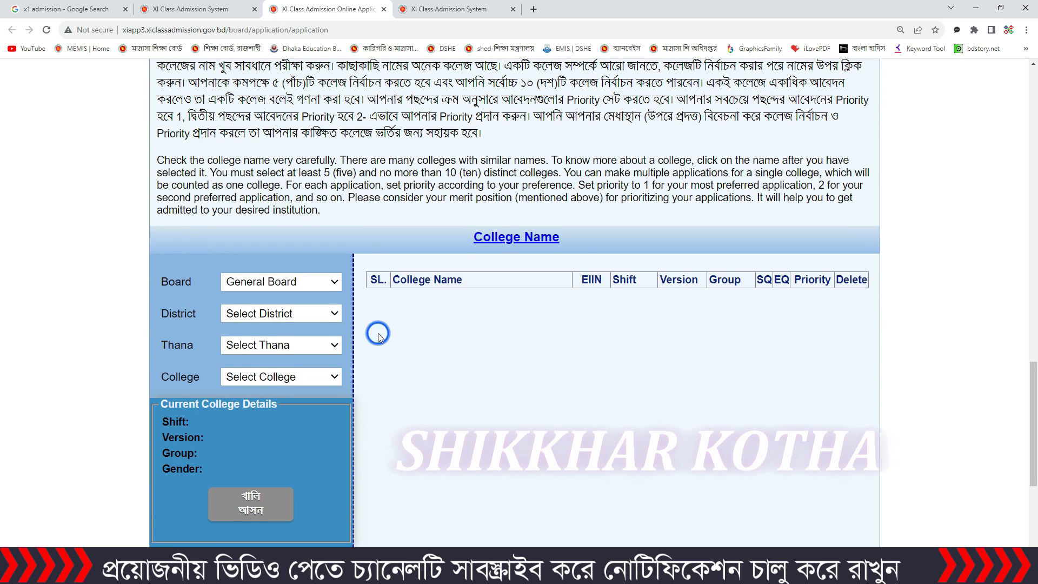
click(311, 285)
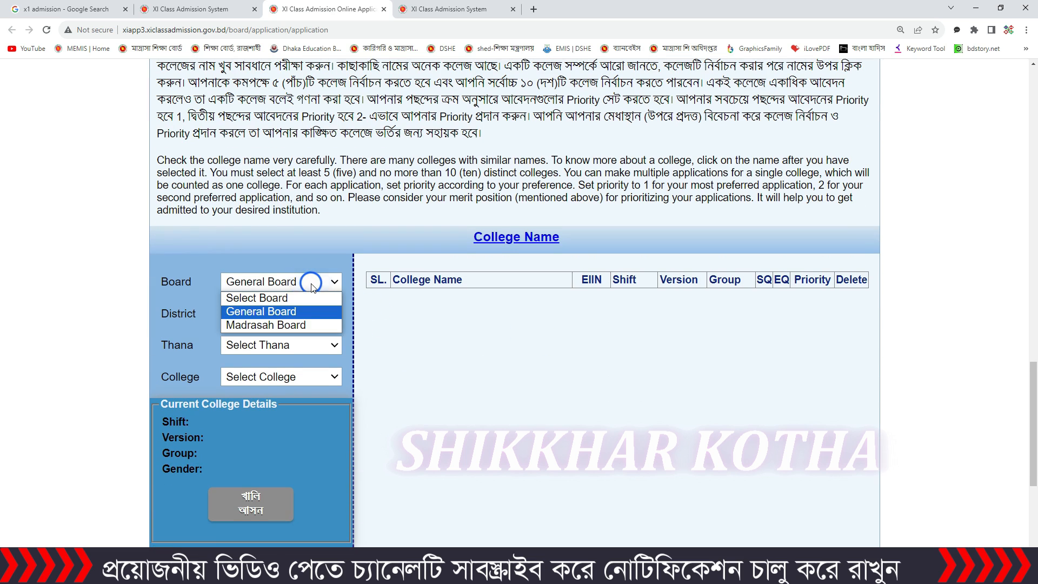
click(310, 324)
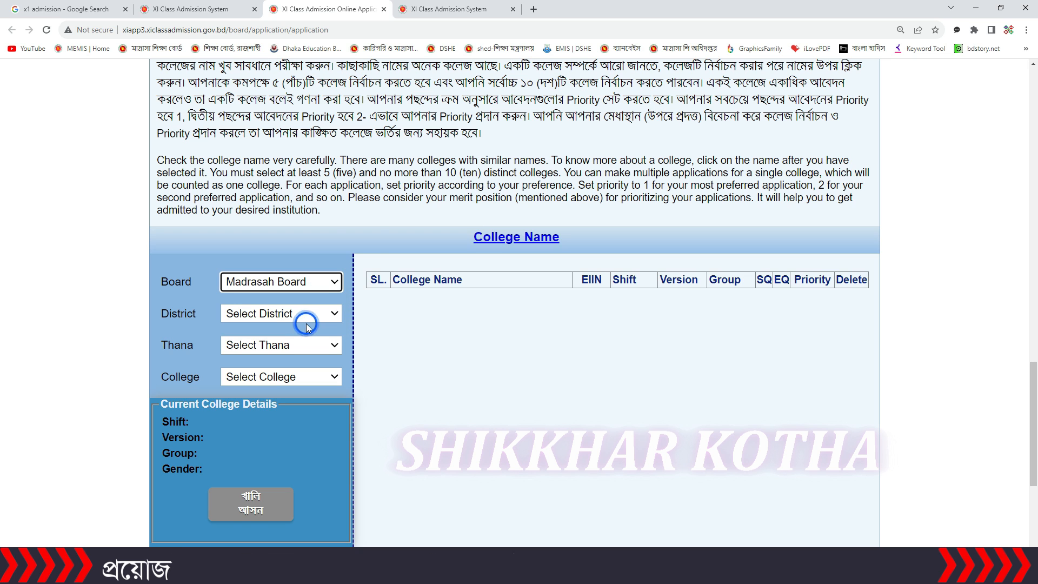
click(314, 315)
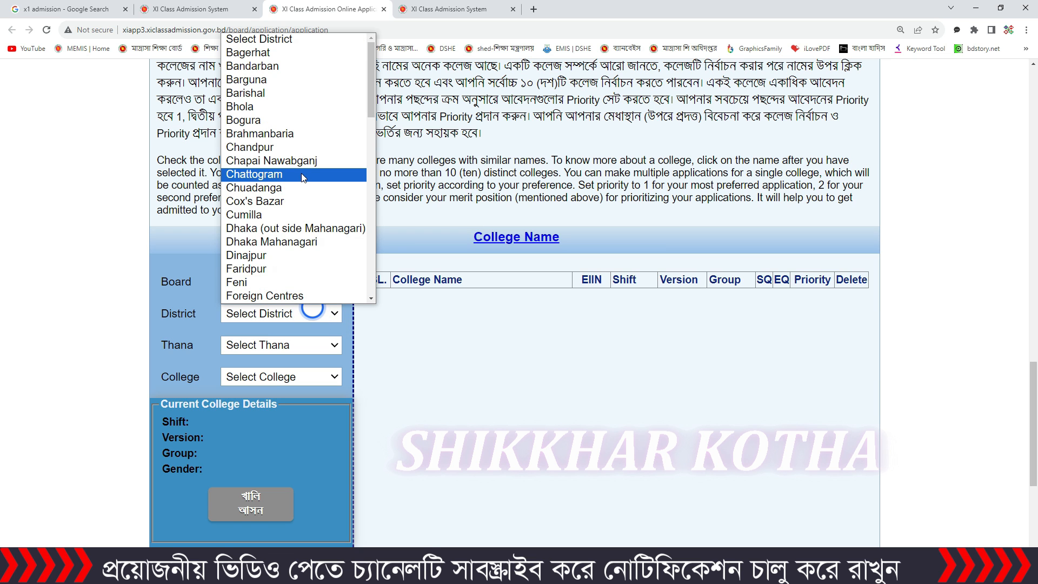
scroll(300, 162, down, 10)
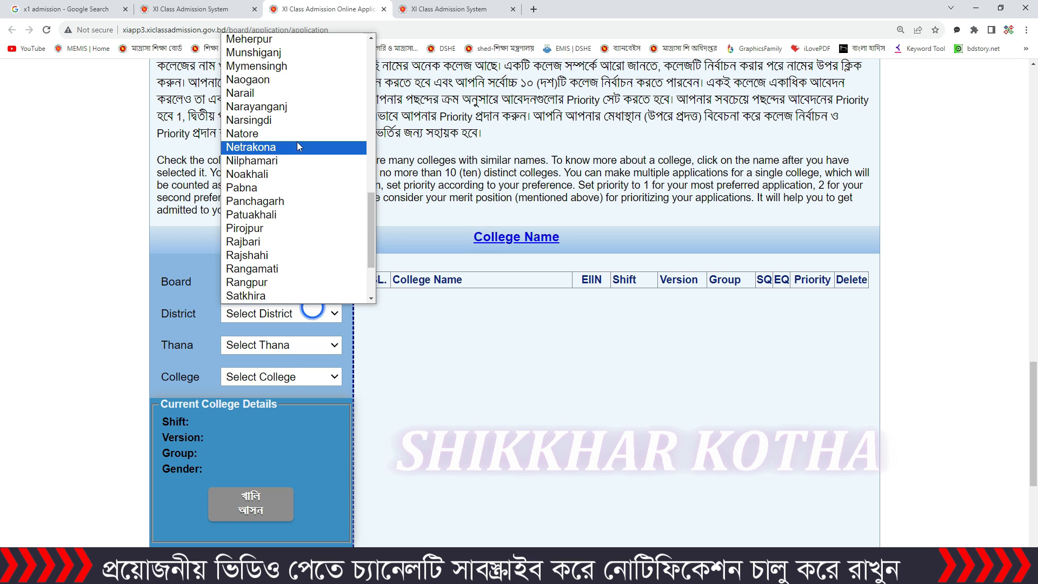
click(297, 142)
Step: Select the Dhamoirhat thana and the college Durgapur And Bashudebpur Si. Alim Madrasah [123184]
click(320, 346)
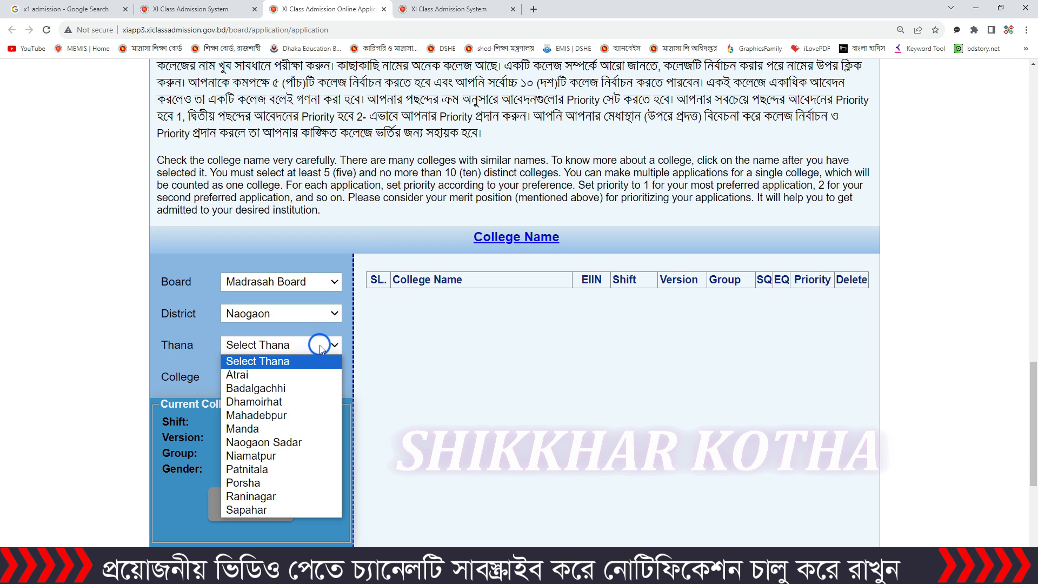
click(305, 404)
click(315, 383)
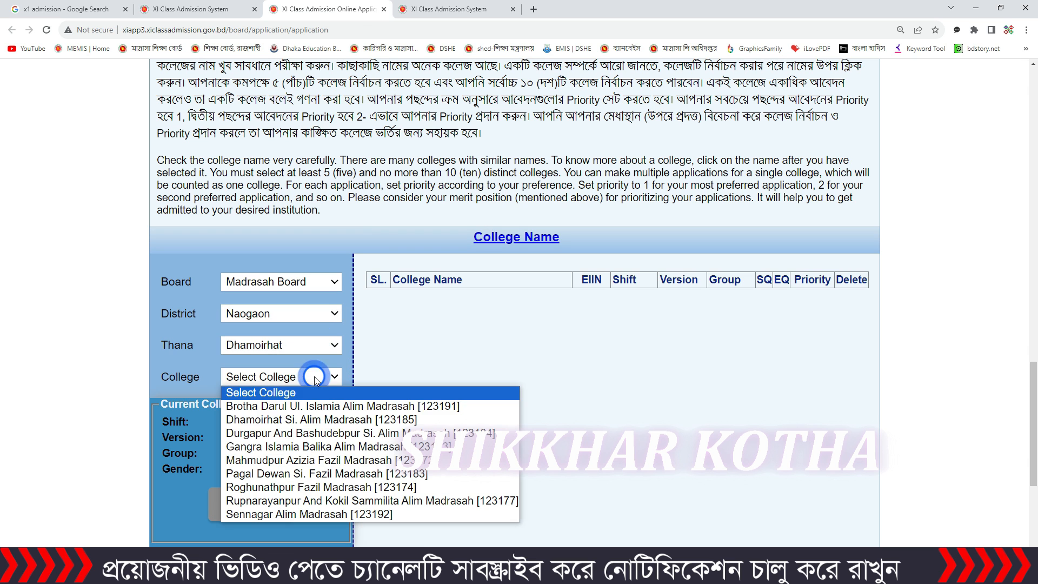
click(329, 439)
Step: Add the college to the application with shift Day, version Bangla and group MADRASA - General
scroll(293, 364, down, 6)
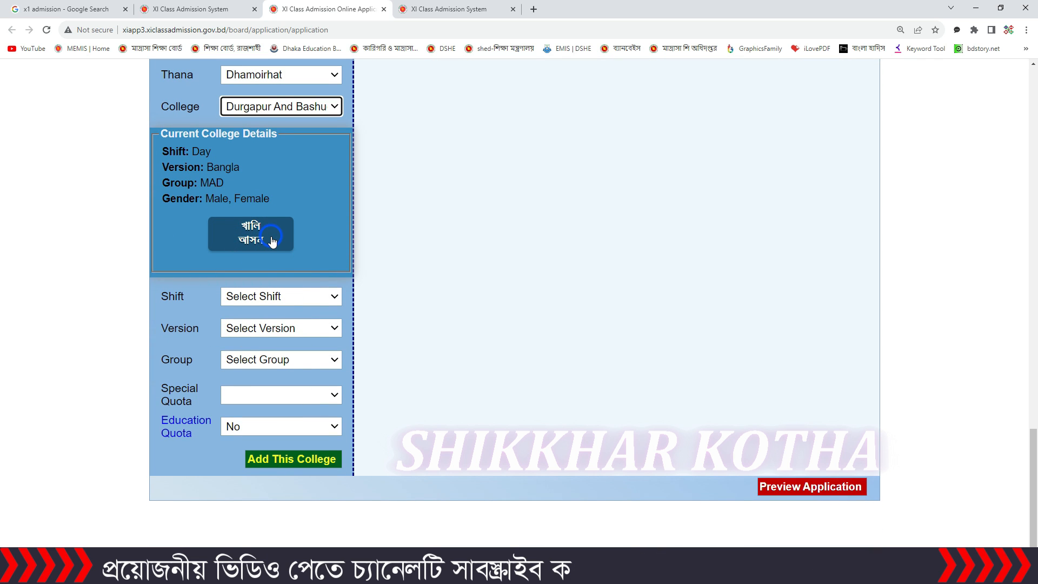
click(318, 298)
click(297, 328)
click(276, 328)
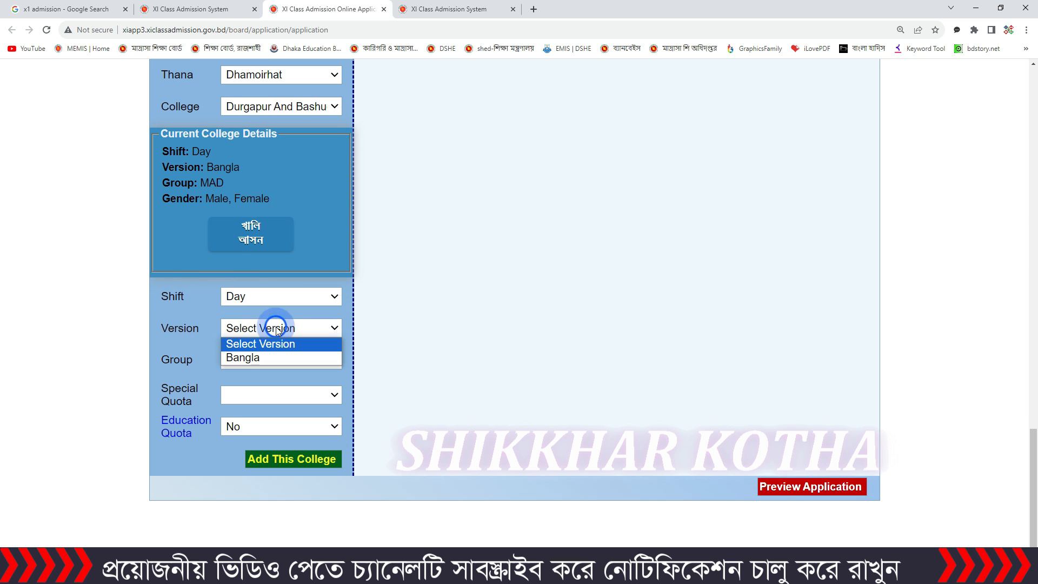
click(272, 358)
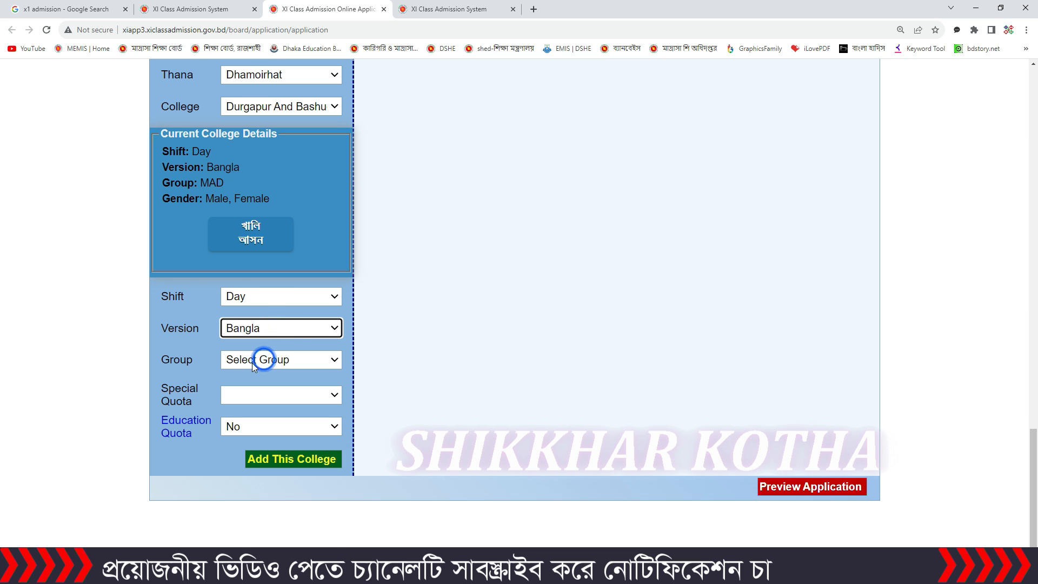
click(297, 359)
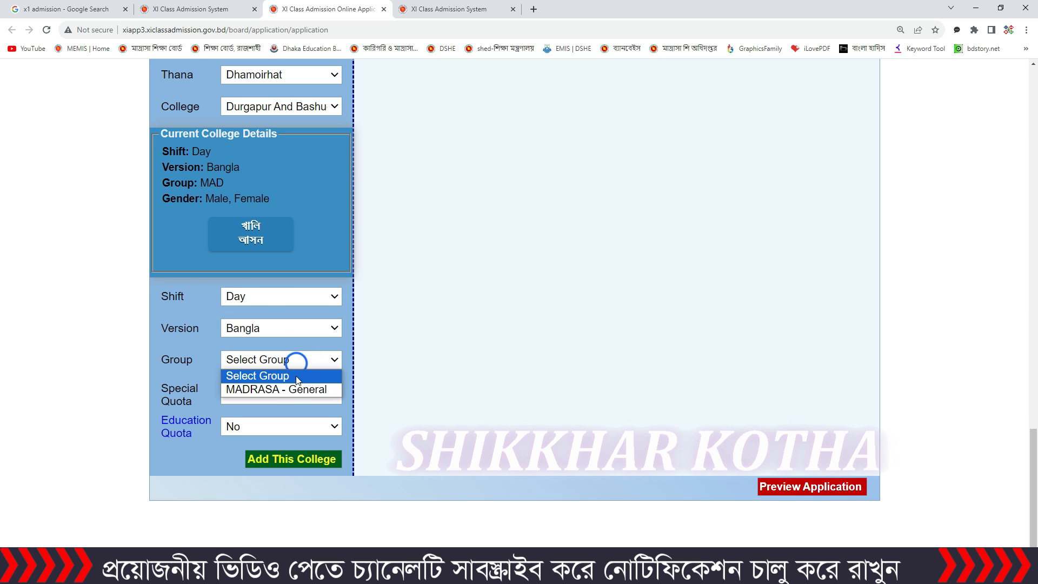
click(300, 390)
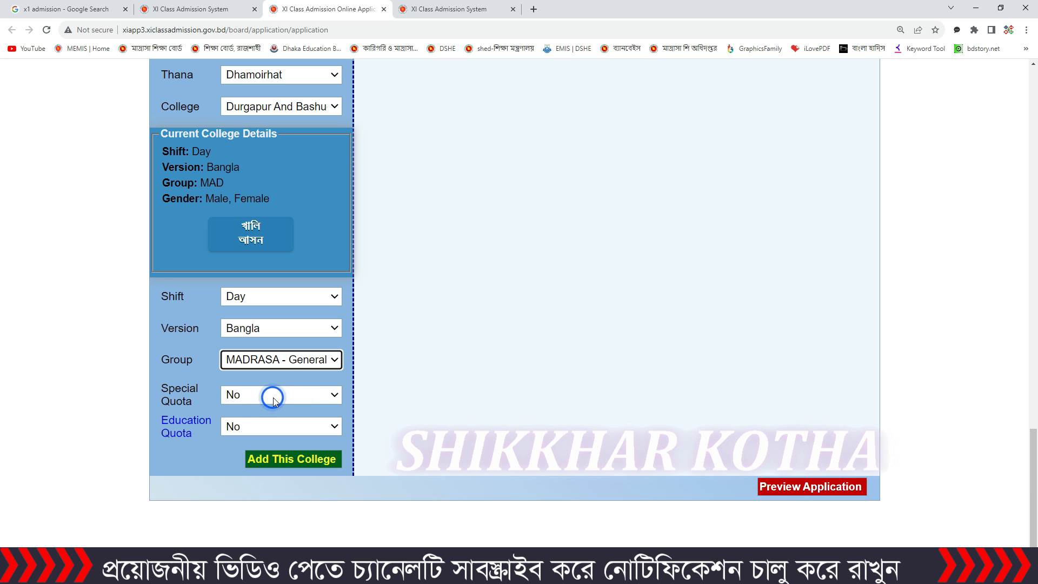
click(288, 459)
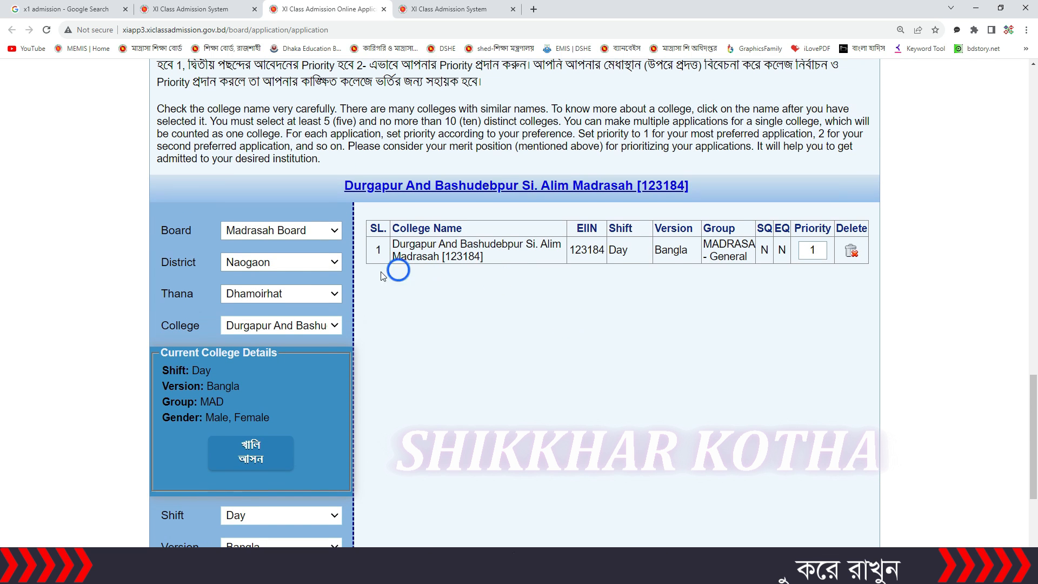
scroll(527, 394, down, 4)
scroll(528, 394, up, 7)
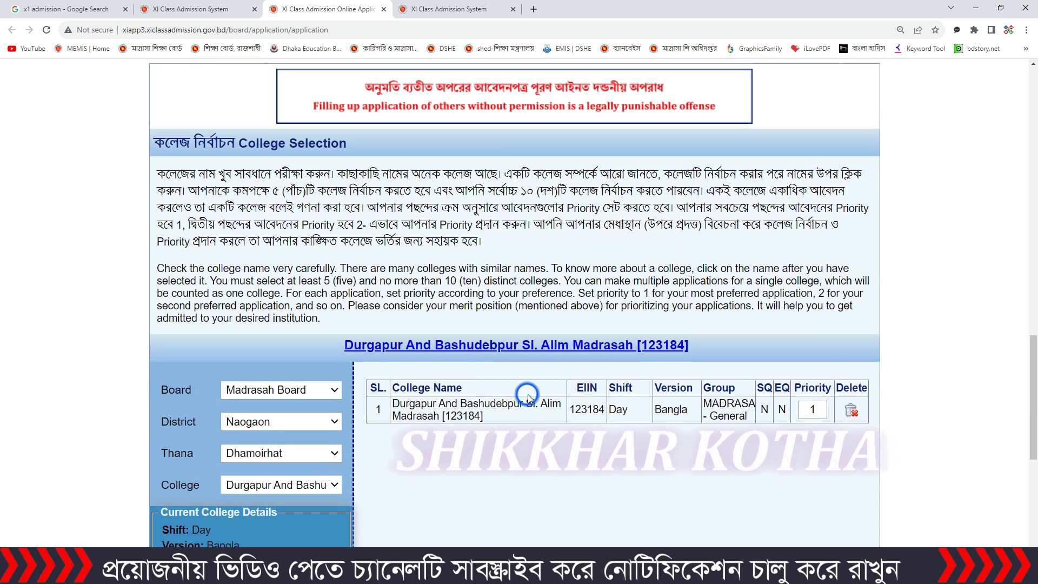
scroll(774, 406, down, 2)
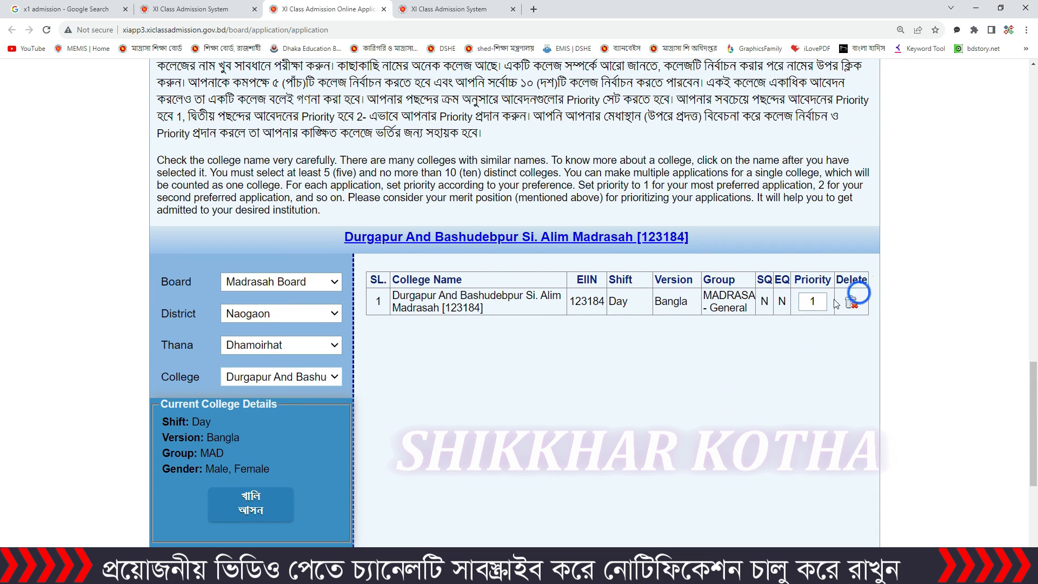
click(817, 300)
click(806, 355)
click(270, 327)
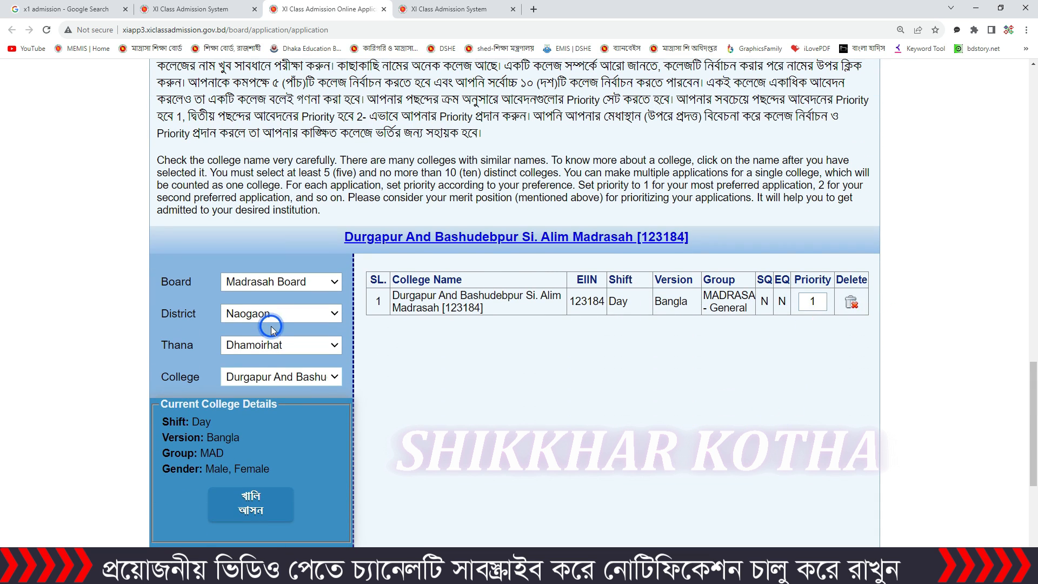
Step: Select the Magura district, the Sreepur thana and the college Kadirpara Sammiloni Islamia Alim Madrasah [118164]
click(309, 318)
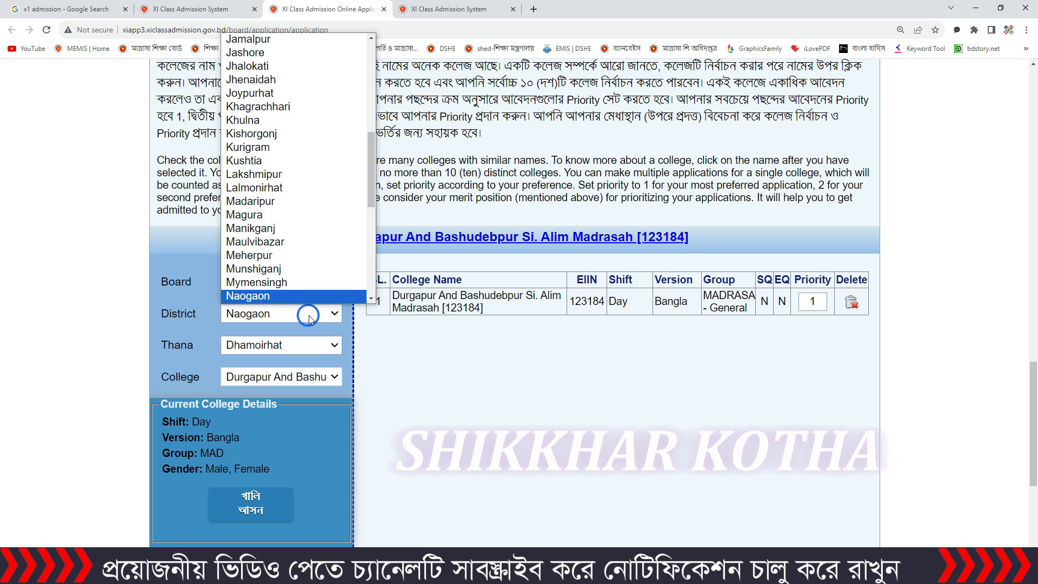
click(303, 215)
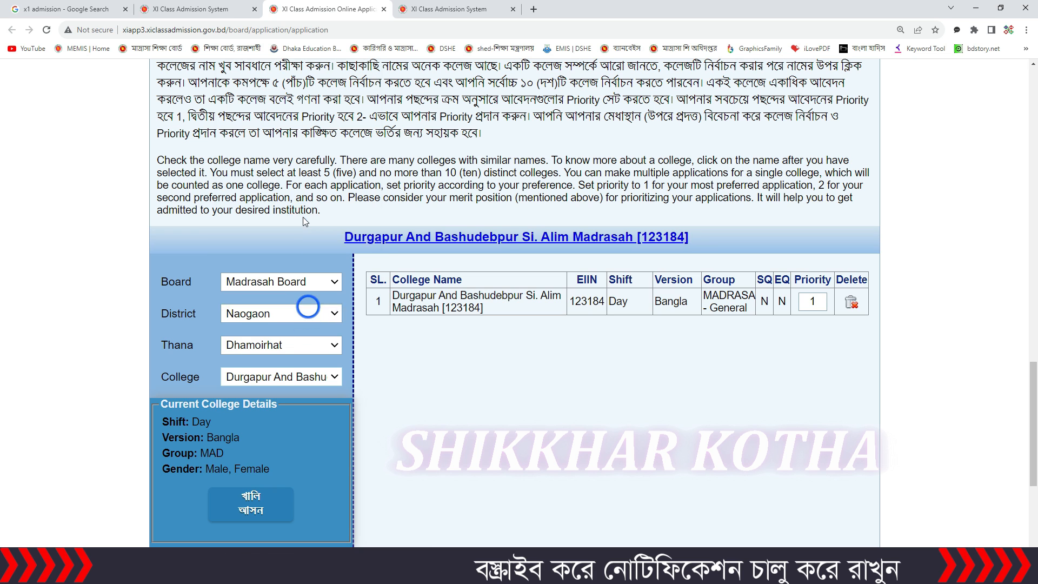
click(303, 350)
click(303, 415)
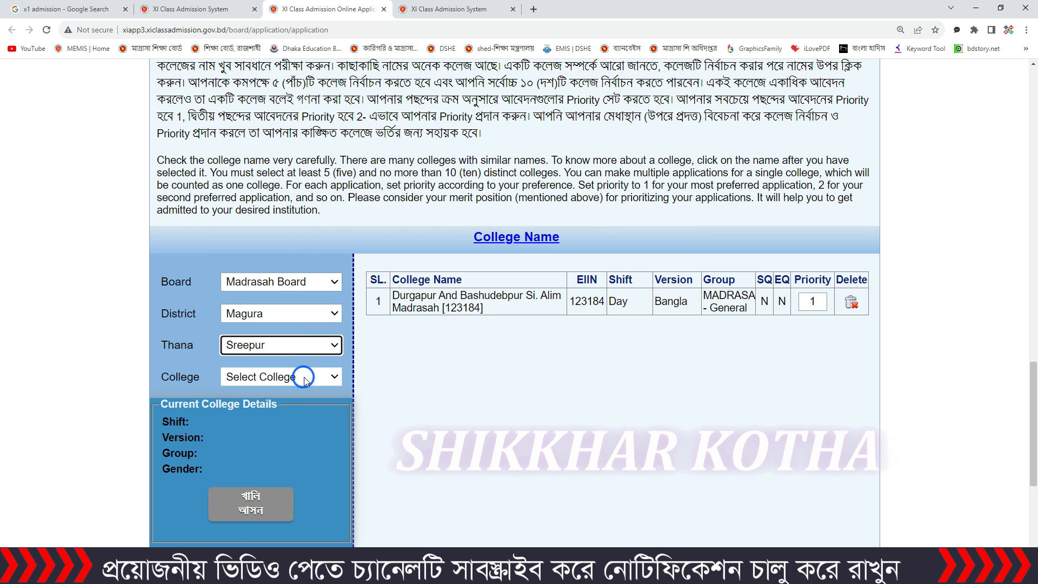
click(304, 378)
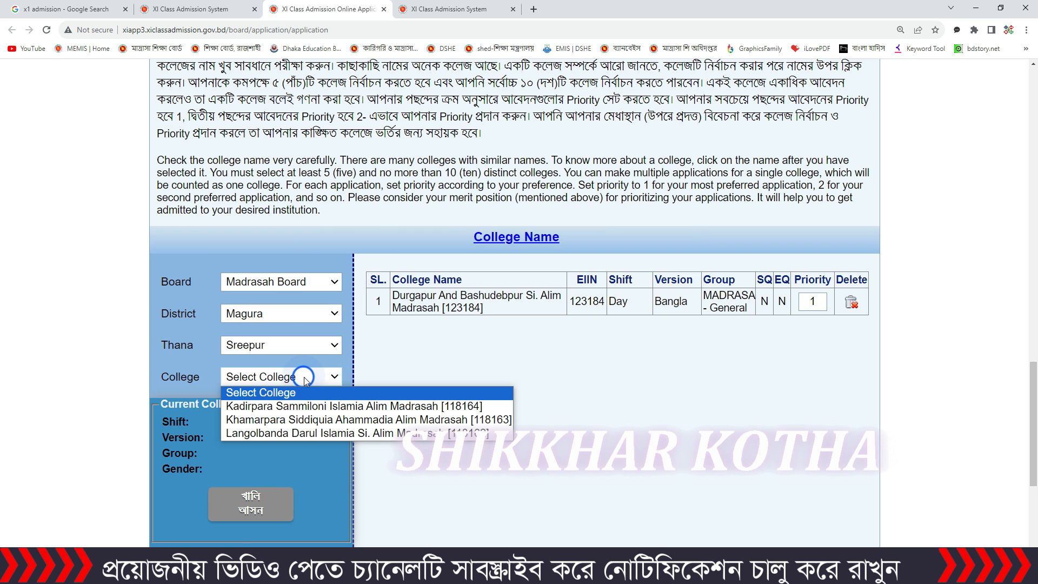
click(324, 405)
Step: Add Kadirpara Sammiloni Islamia Alim Madrasah to the application with shift Day, version Bangla and group MADRASA - General
scroll(314, 400, down, 3)
click(303, 407)
click(287, 434)
click(287, 437)
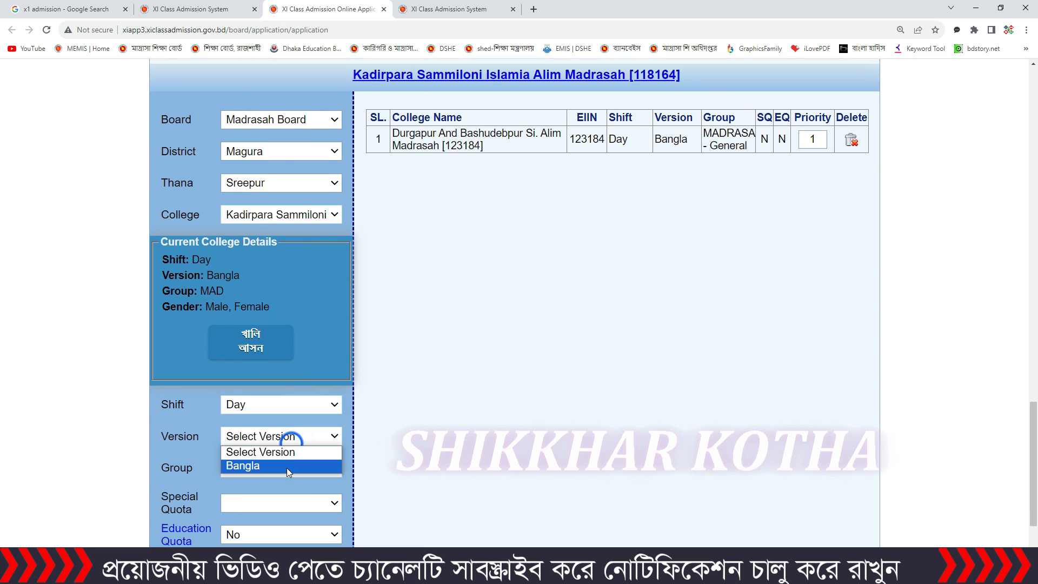
click(287, 466)
click(287, 468)
click(289, 495)
scroll(287, 493, down, 4)
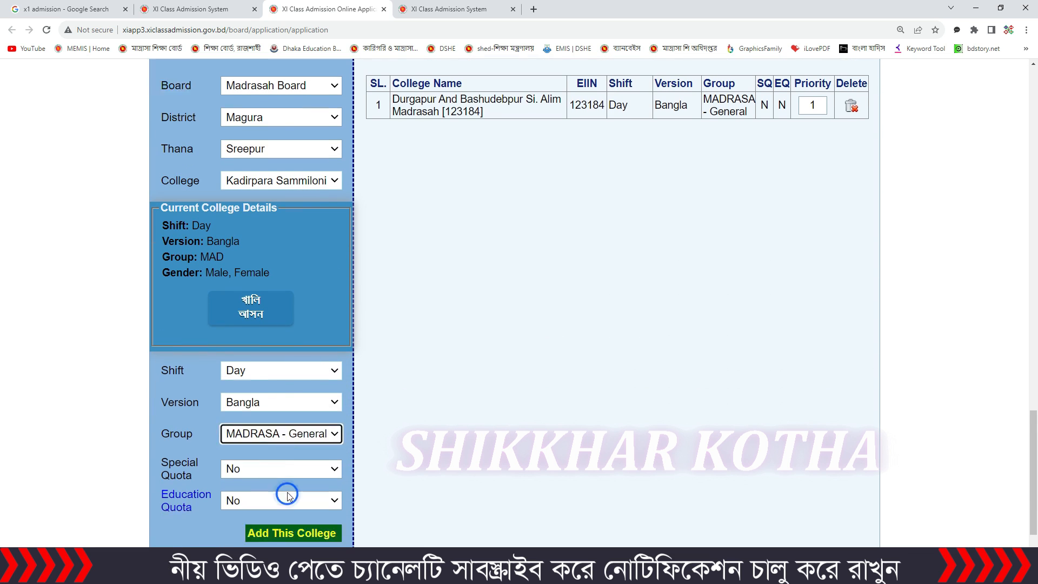
click(297, 462)
click(474, 387)
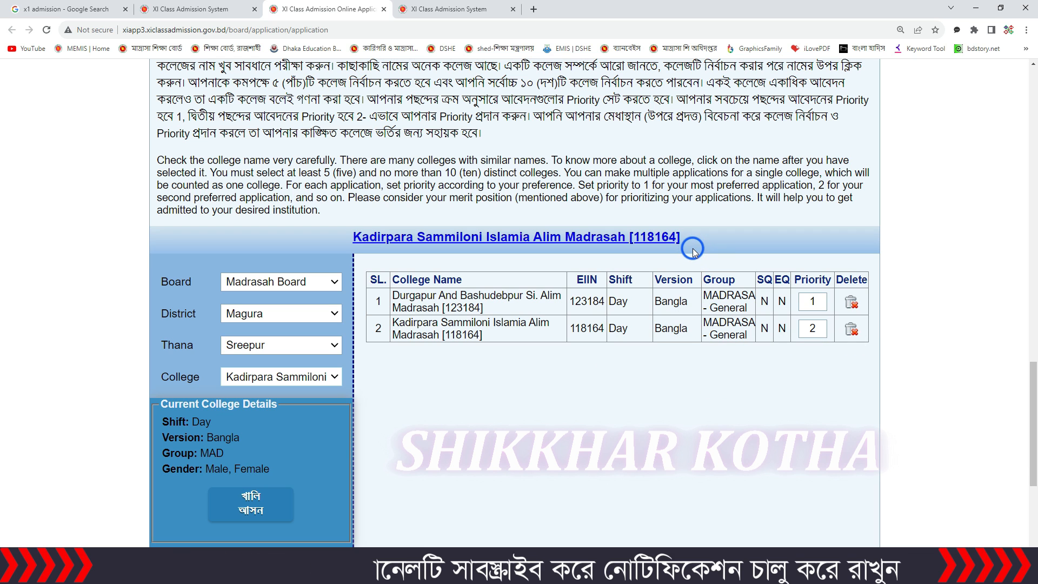
Step: Set the priority of Durgapur And Bashudebpur Si. Alim Madrasah to 2 and of Kadirpara Sammiloni Islamia Alim Madrasah to 1
click(810, 301)
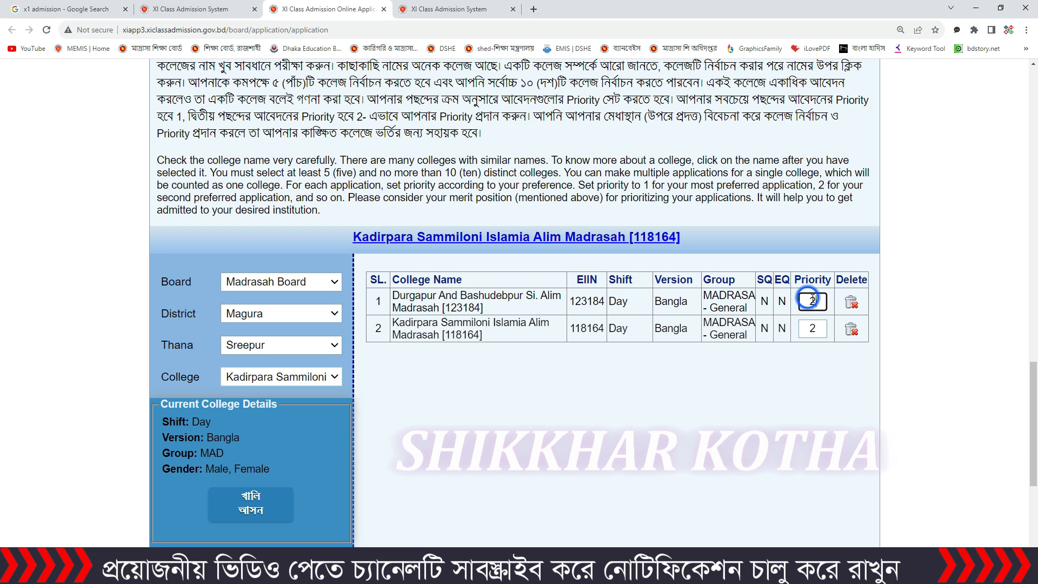
double_click(820, 329)
text(1)
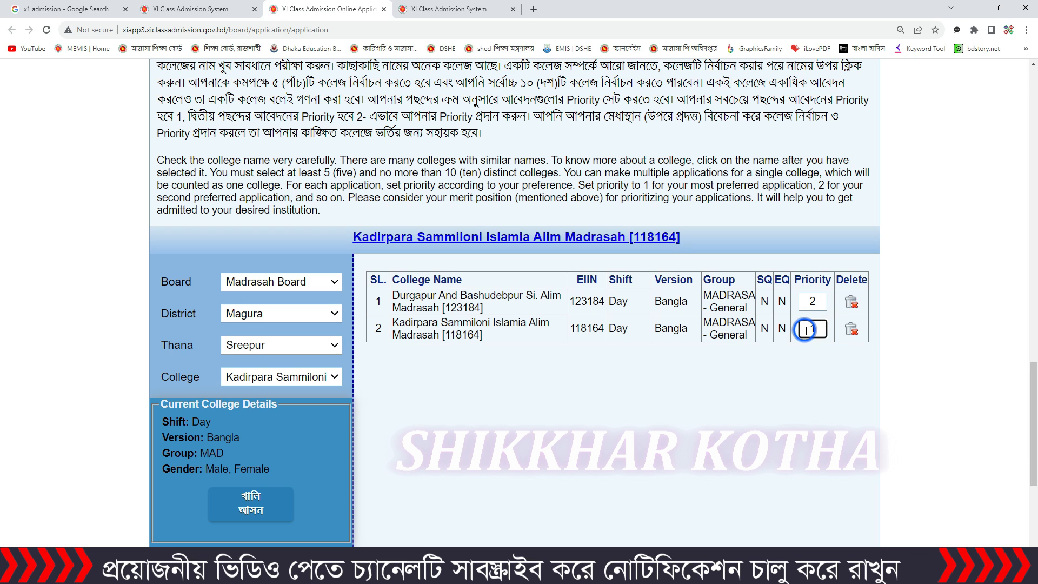
click(819, 304)
double_click(819, 304)
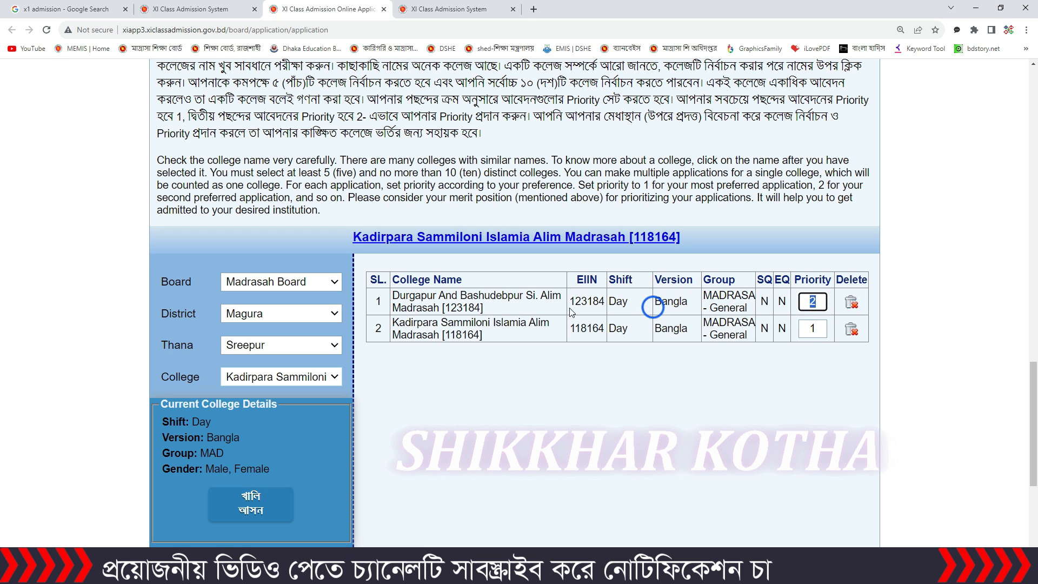
Step: Delete both the Kadirpara and the Durgapur madrasahs from the list of chosen colleges
click(853, 329)
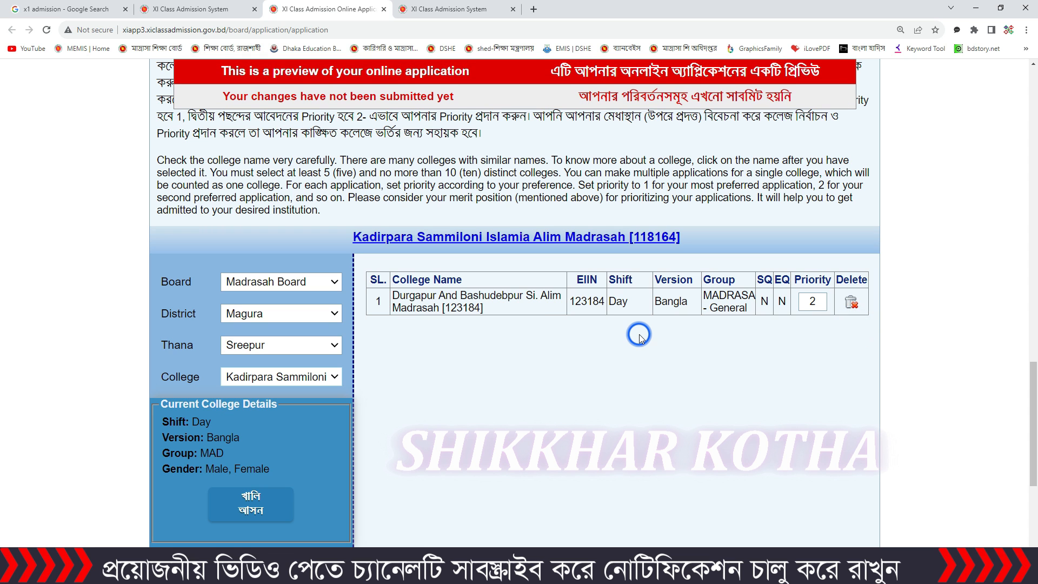
click(852, 304)
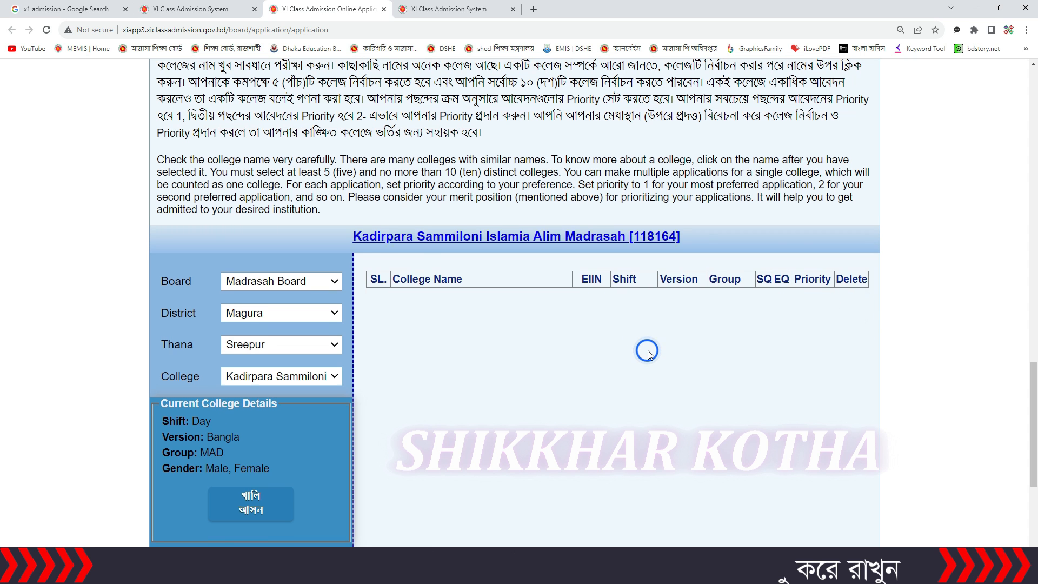
scroll(648, 350, down, 3)
scroll(339, 219, up, 5)
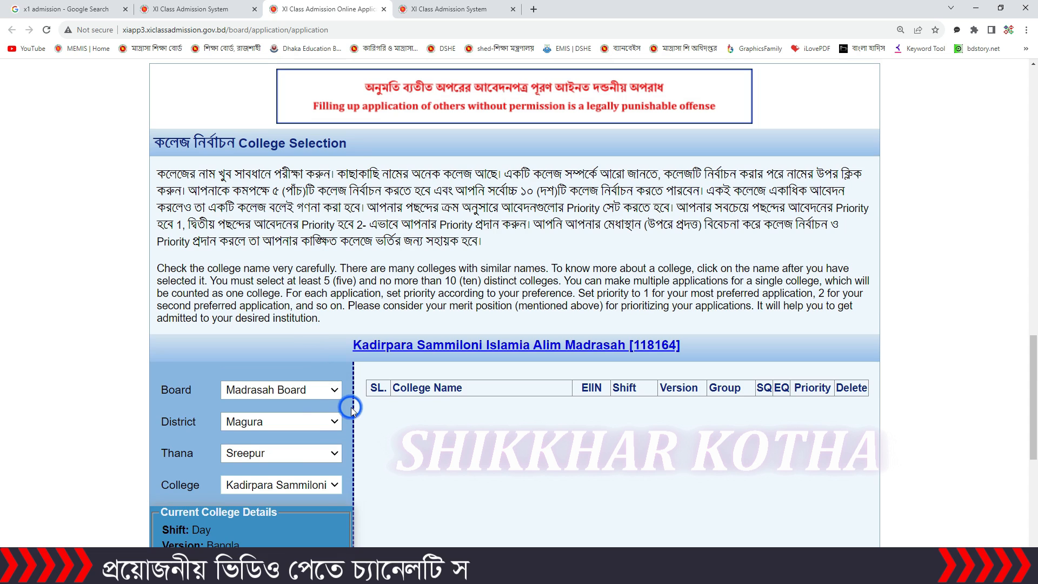
Step: Select the Naogaon district, the Dhamoirhat thana and the college Durgapur And Bashudebpur Si. Alim Madrasah [123184] under Madrasah Board
click(305, 390)
click(302, 430)
click(302, 426)
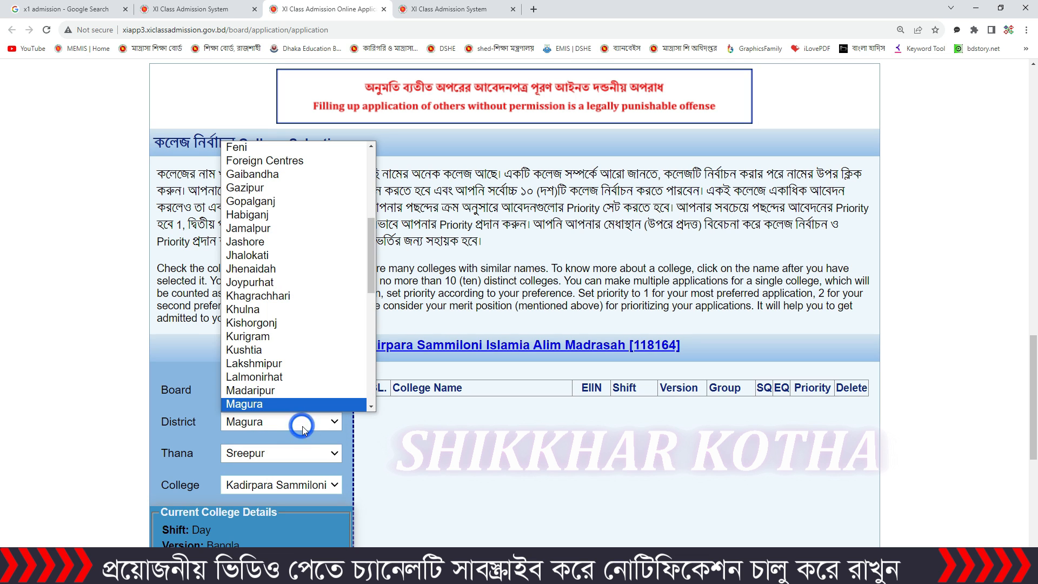
scroll(292, 325, down, 2)
click(287, 405)
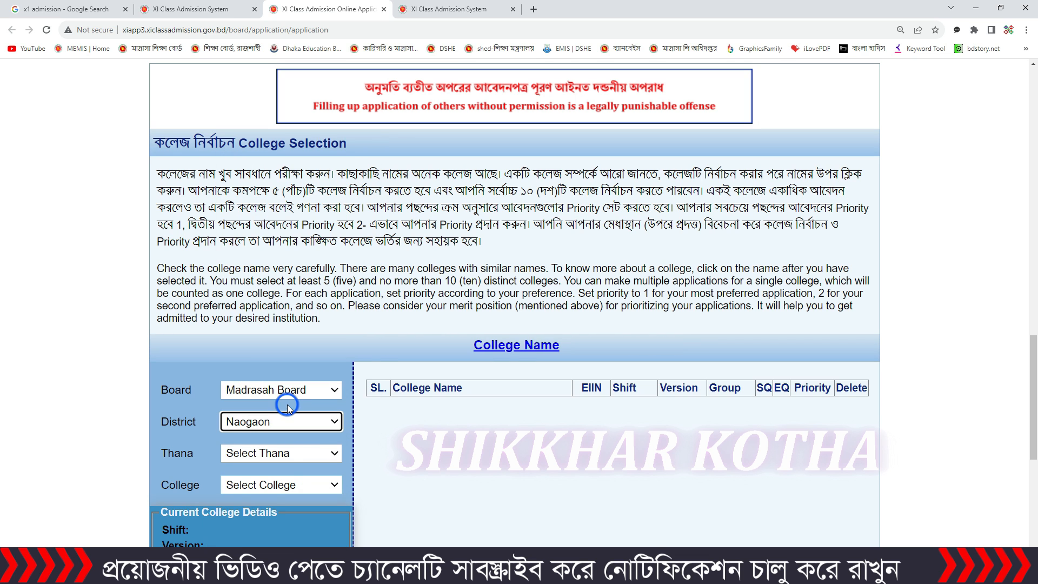
click(292, 454)
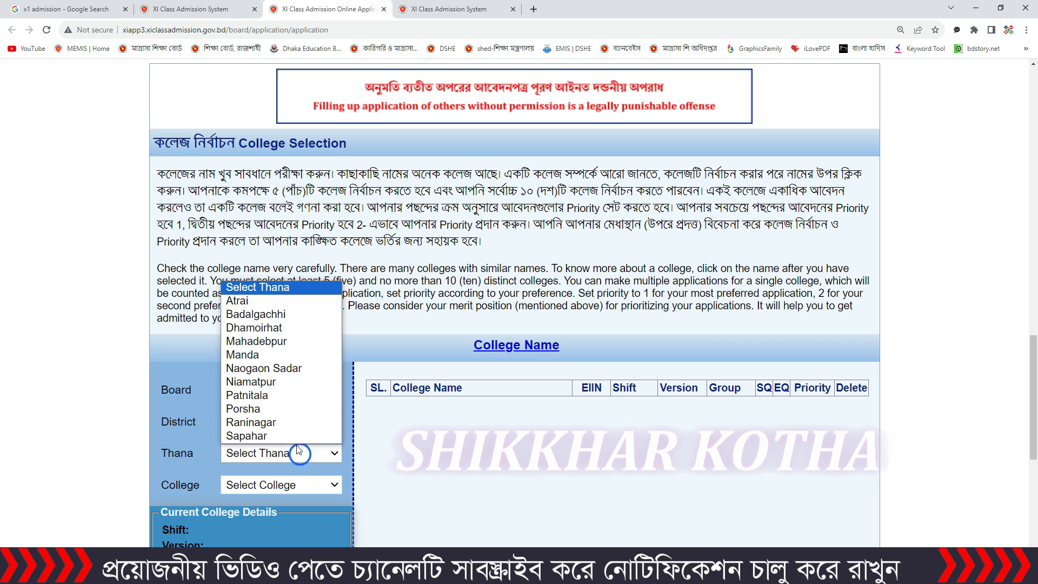
click(286, 272)
scroll(302, 422, down, 3)
click(306, 323)
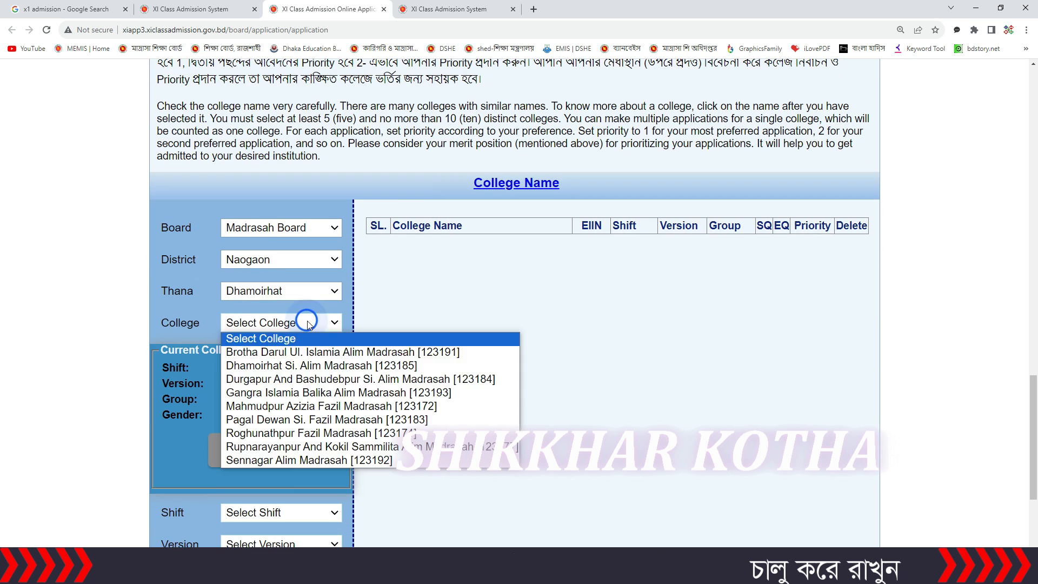
click(336, 379)
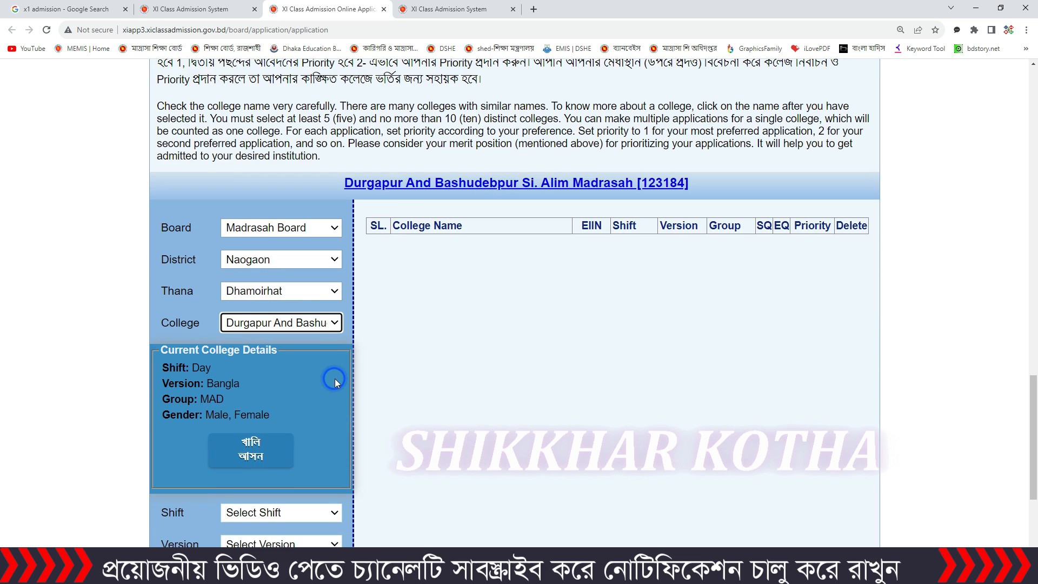
Step: Add Durgapur And Bashudebpur Si. Alim Madrasah to the application with shift Day, version Bangla and group MADRASA - General
scroll(335, 378, down, 4)
click(301, 300)
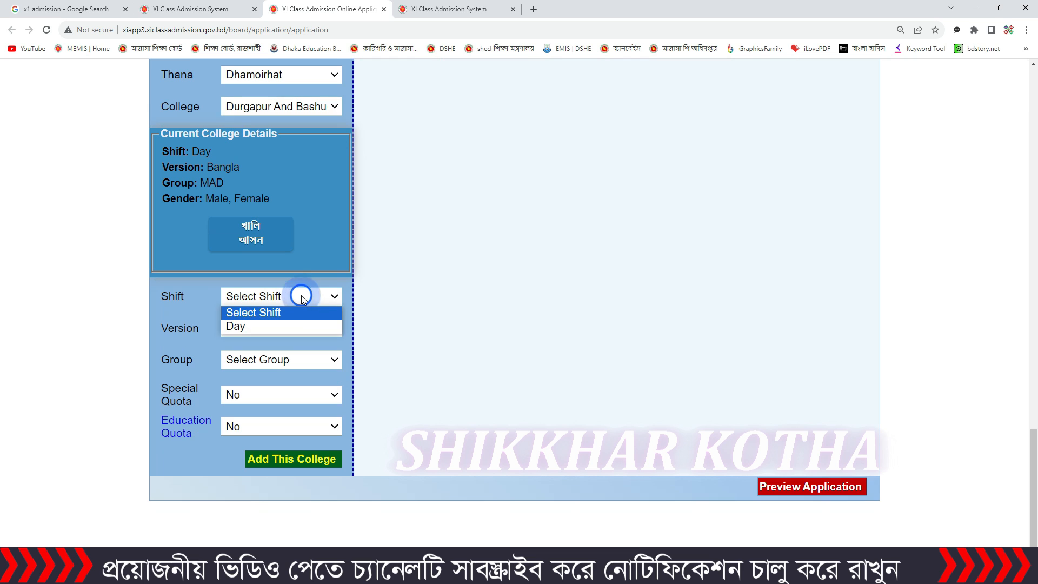
click(299, 327)
click(302, 330)
click(299, 363)
click(298, 362)
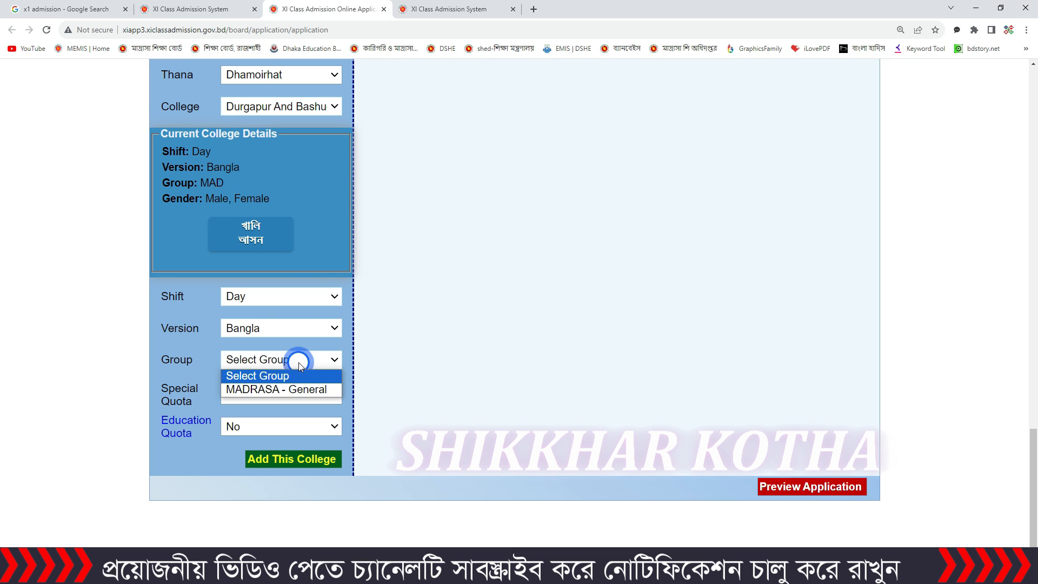
click(295, 391)
click(135, 400)
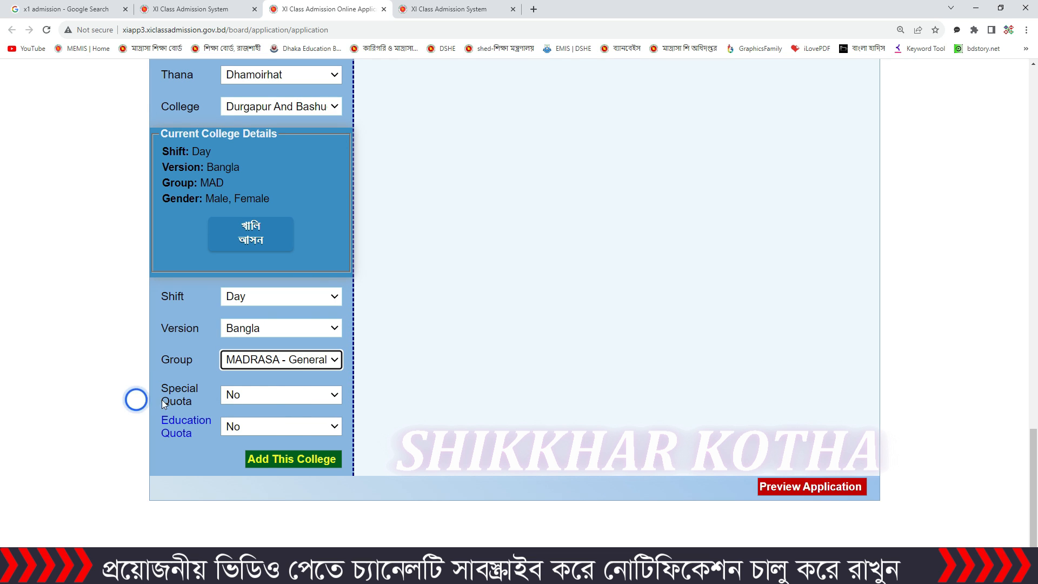
click(286, 461)
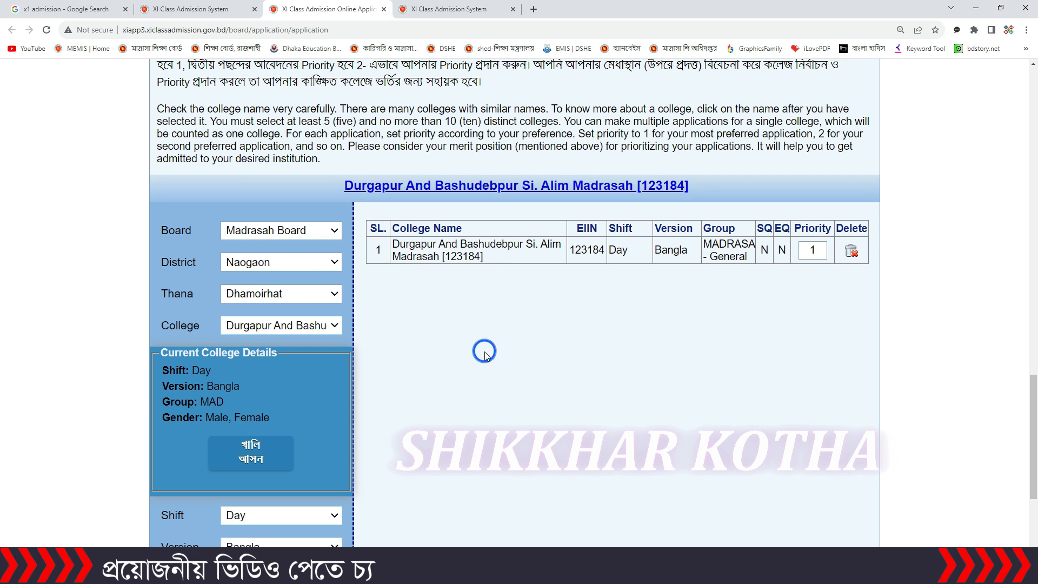
Step: Choose the Magura district and Sreepur thana, and select Kadirpara Sammiloni Islamia Alim Madrasah [118164] as the college
click(314, 264)
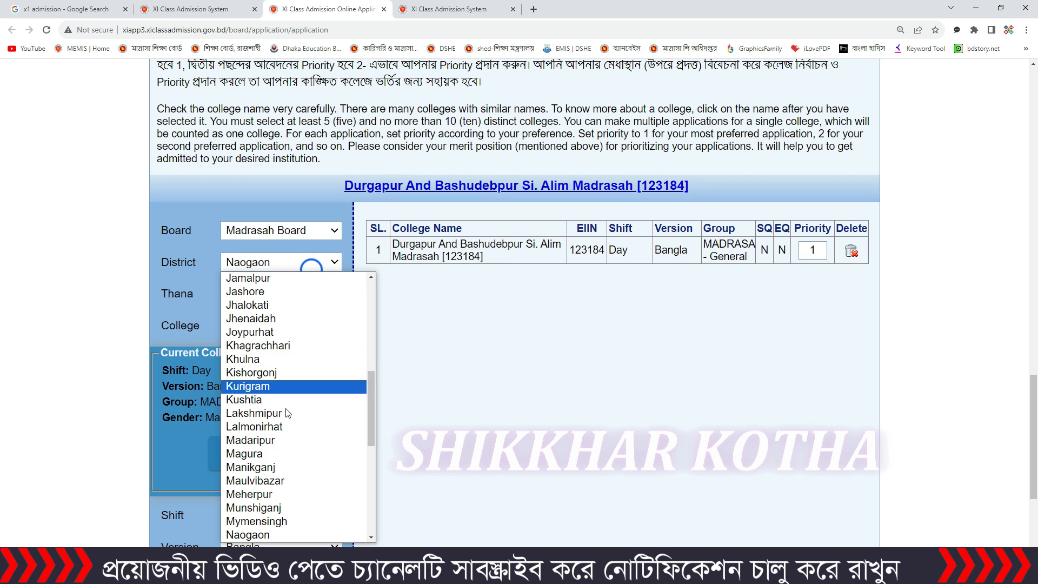
click(292, 459)
click(312, 265)
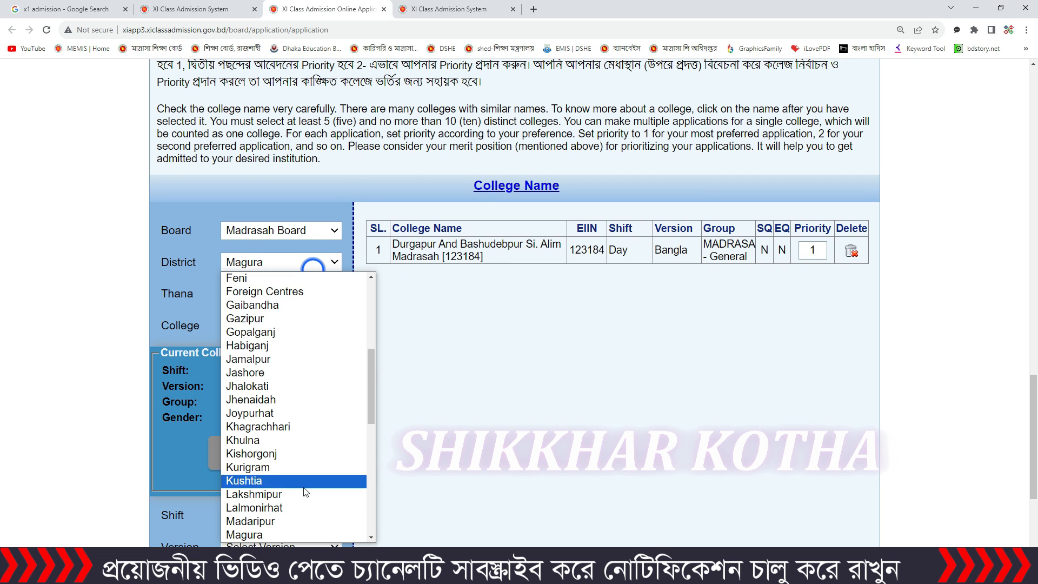
click(300, 535)
click(307, 295)
click(254, 364)
click(295, 326)
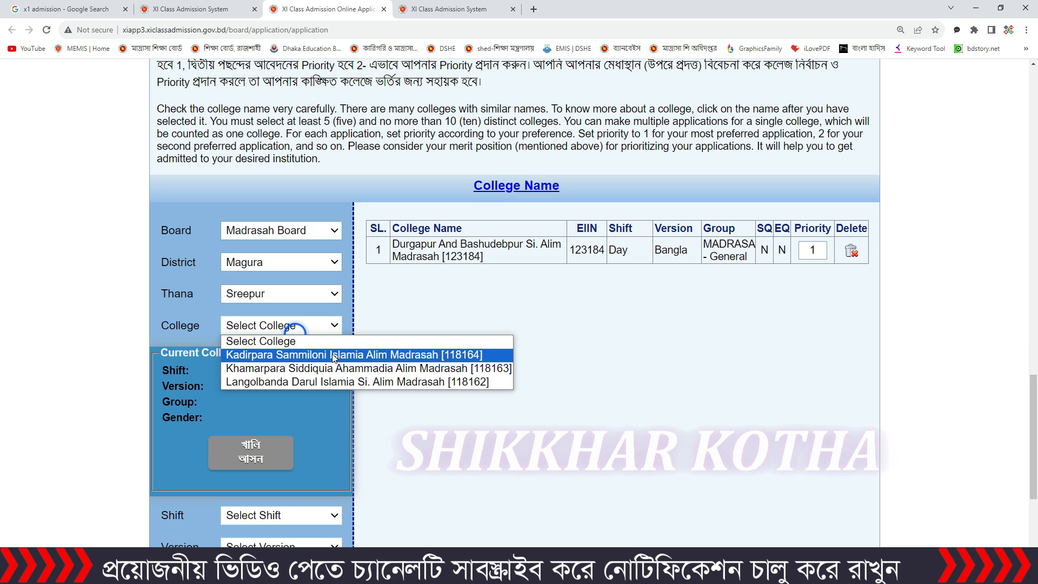
click(336, 359)
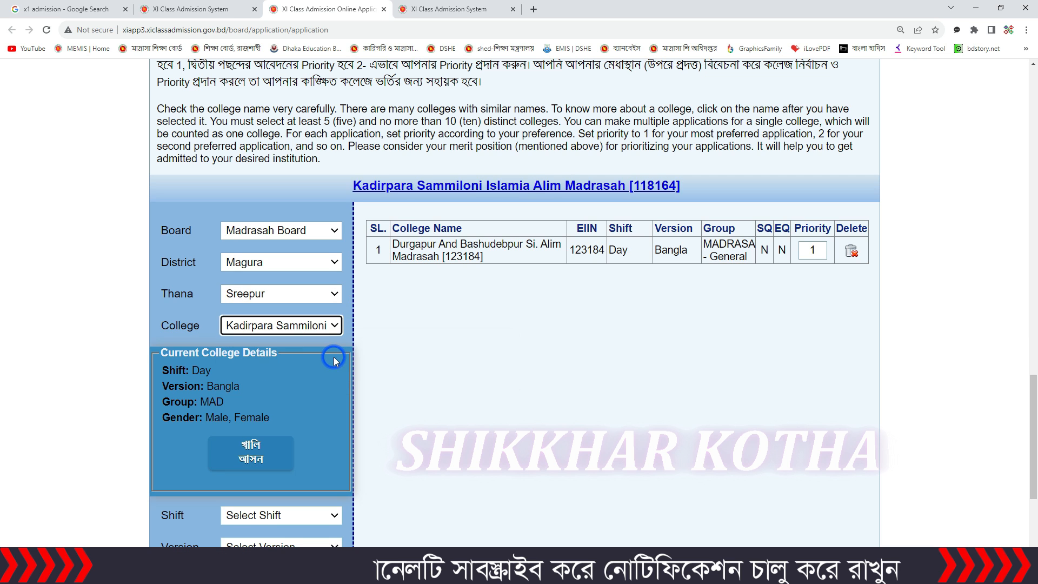
Step: Add Kadirpara Sammiloni Islamia Alim Madrasah as the second college with shift Day, version Bangla and group MADRASA - General
scroll(333, 357, down, 4)
click(292, 300)
click(281, 329)
click(282, 332)
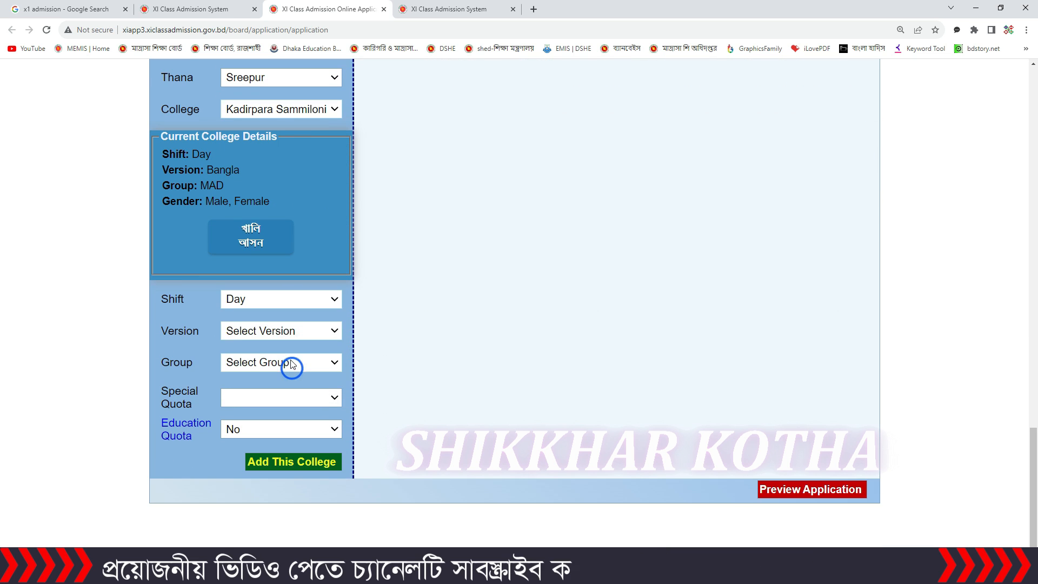
click(291, 363)
click(291, 364)
click(295, 393)
click(292, 465)
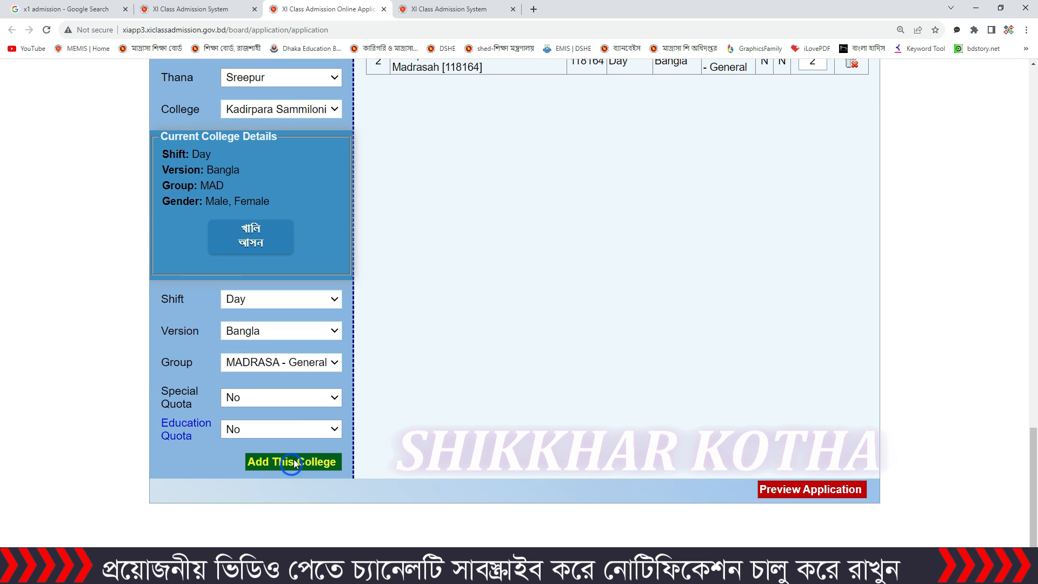
scroll(456, 290, up, 2)
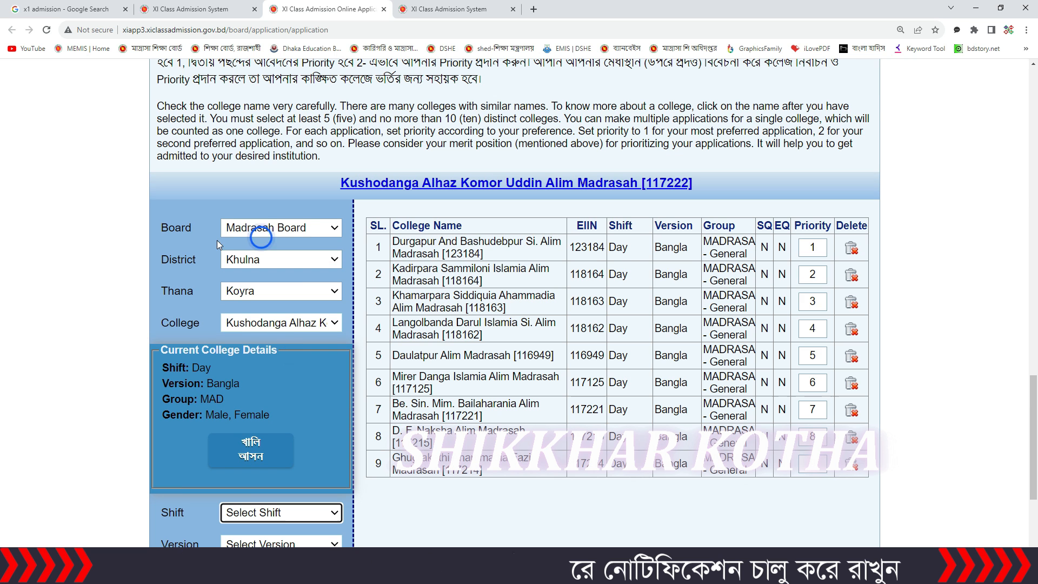
Step: Keep Madrasah Board, the Khulna district, the Koyra thana and Kushodanga Alhaz Komor Uddin Alim Madrasah [117222] as the college selection
click(319, 229)
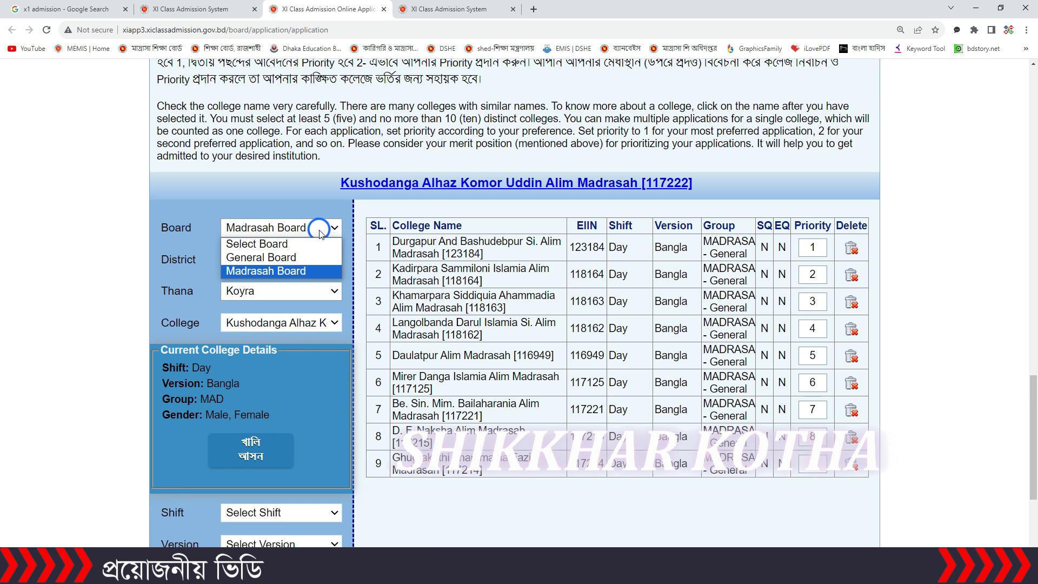
click(311, 271)
click(303, 263)
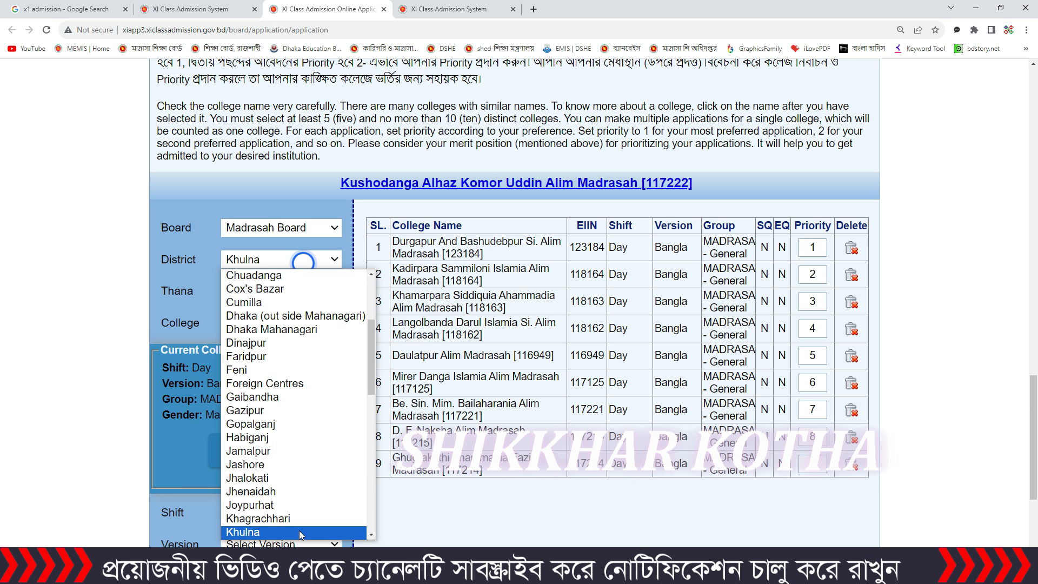
click(300, 529)
click(262, 290)
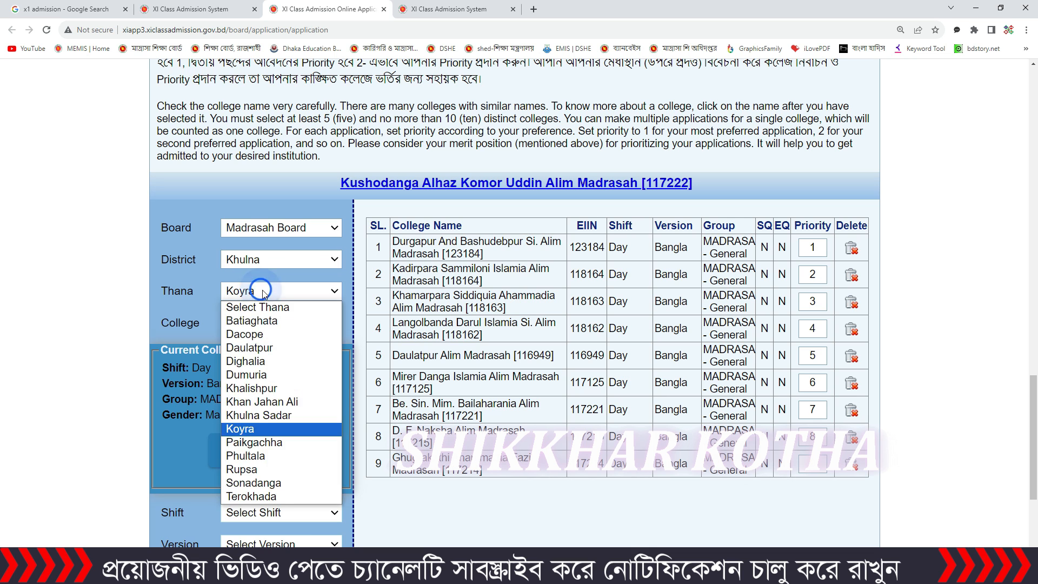
click(263, 291)
click(301, 325)
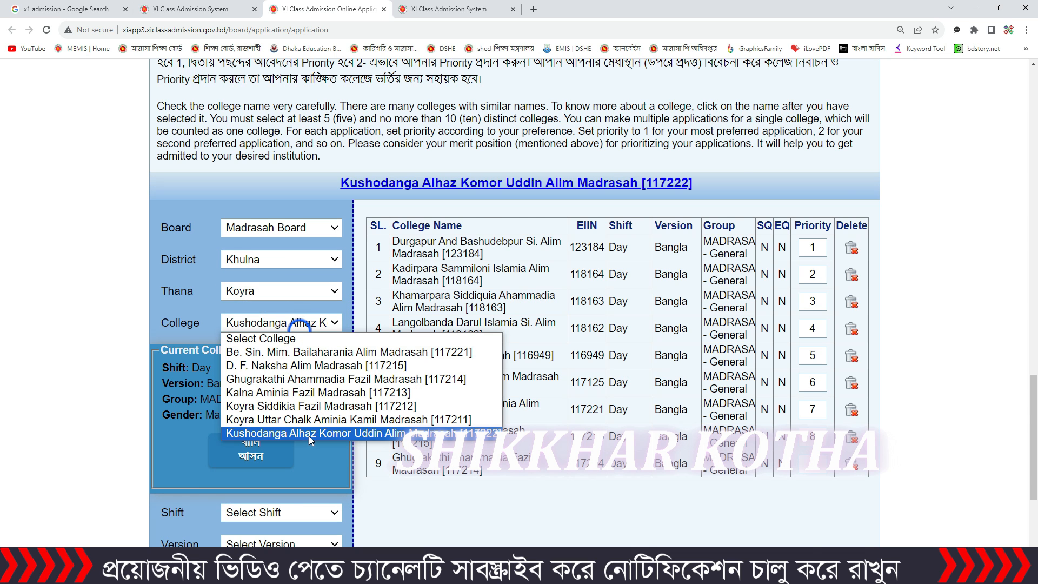
click(309, 436)
Step: Add Kushodanga Alhaz Komor Uddin Alim Madrasah as the tenth college with shift Day, version Bangla and group MADRASA - General
scroll(309, 436, down, 3)
click(297, 350)
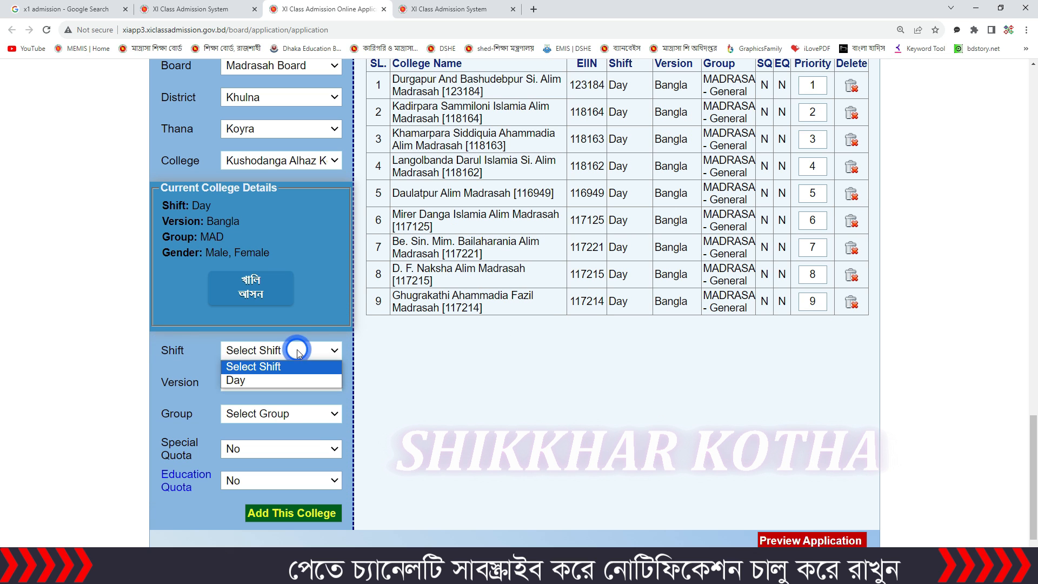
click(287, 380)
click(295, 383)
click(290, 415)
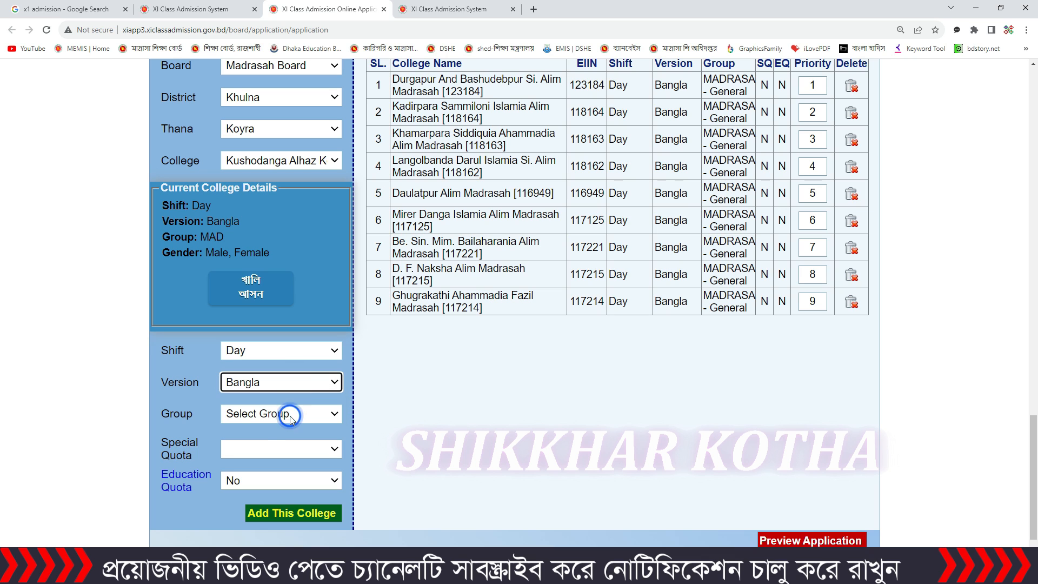
click(291, 417)
click(300, 450)
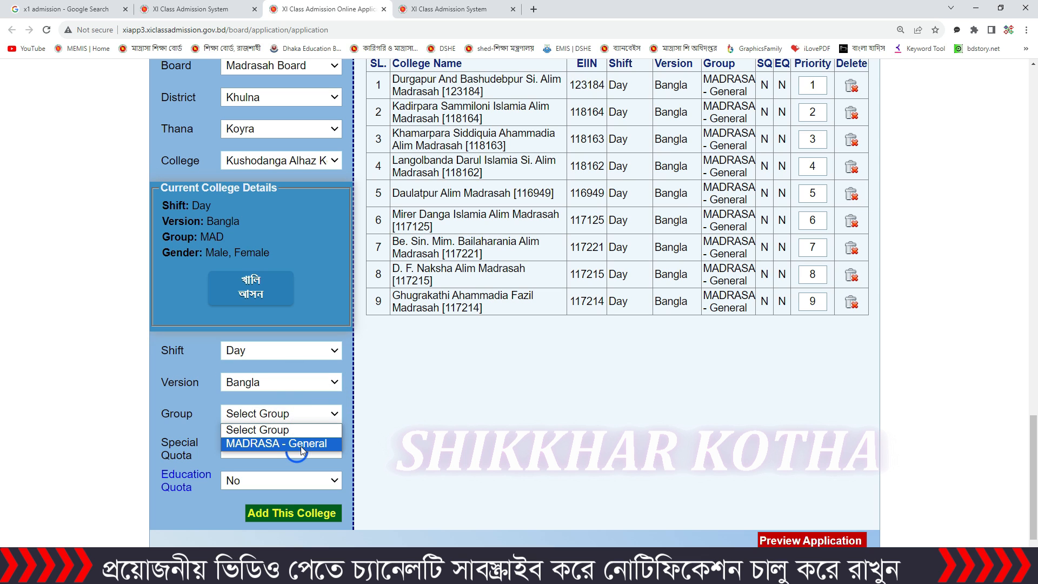
click(297, 417)
click(312, 449)
scroll(306, 454, down, 1)
click(302, 463)
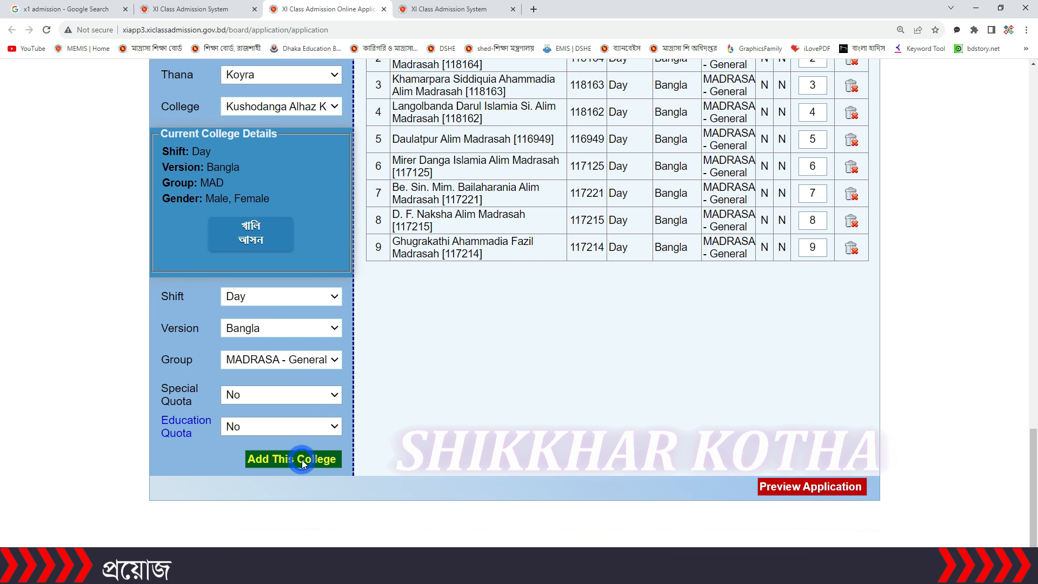
Step: Check the priority order of the ten madrasahs, then preview and submit the application
scroll(622, 379, up, 3)
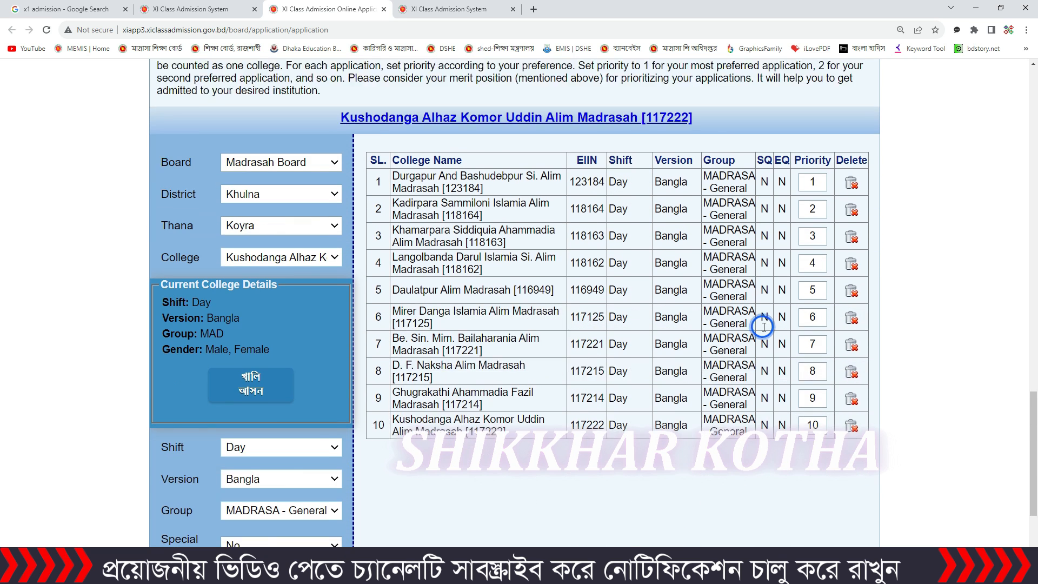
scroll(617, 296, down, 3)
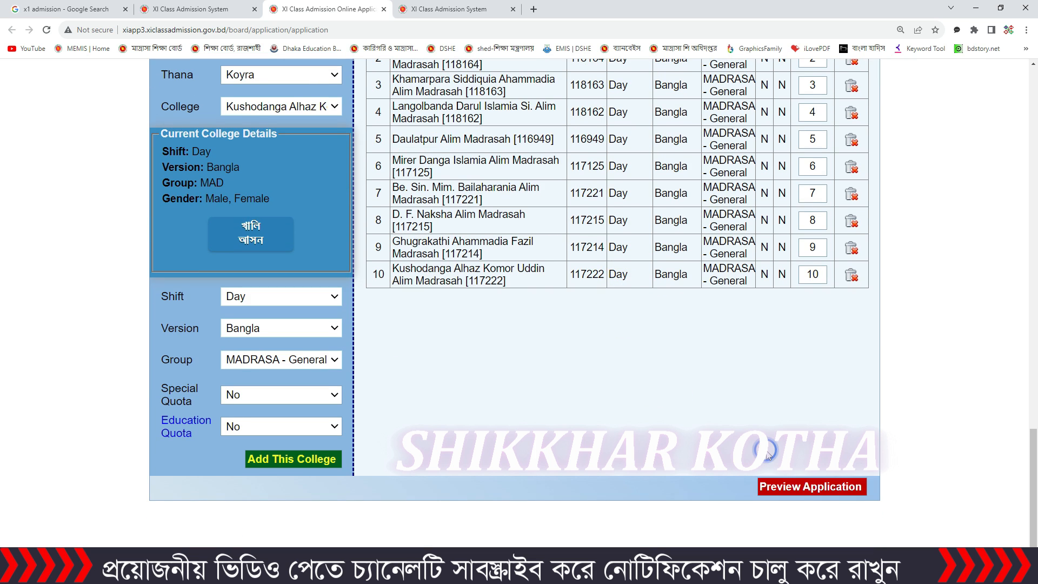
scroll(778, 464, up, 5)
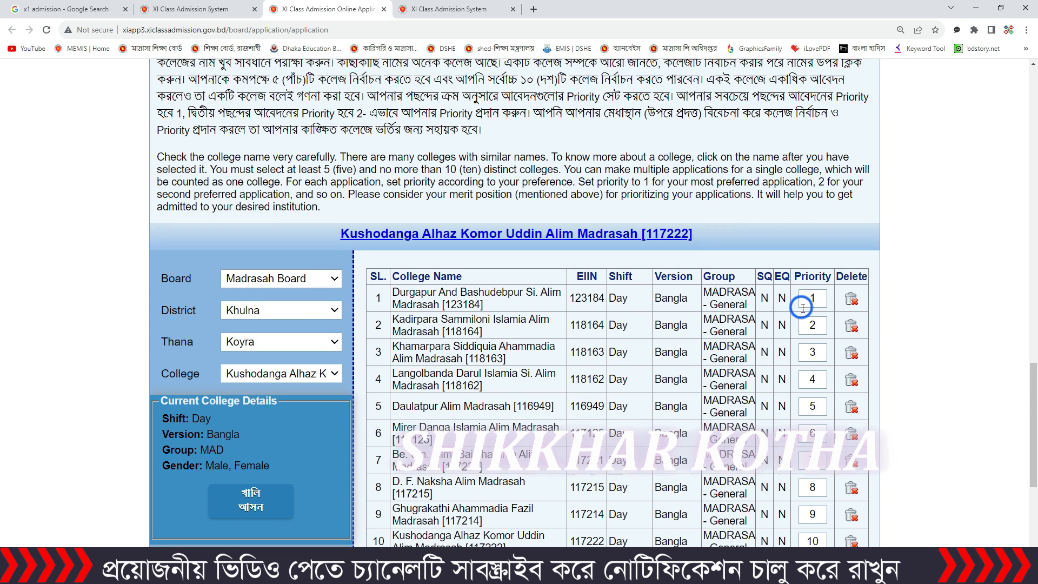
scroll(804, 308, down, 3)
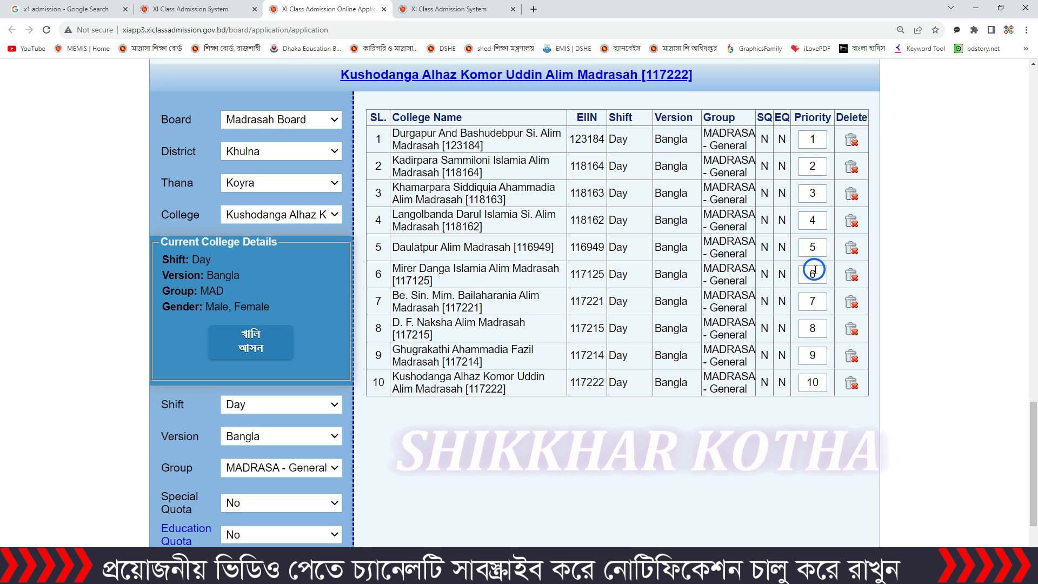
scroll(814, 270, down, 2)
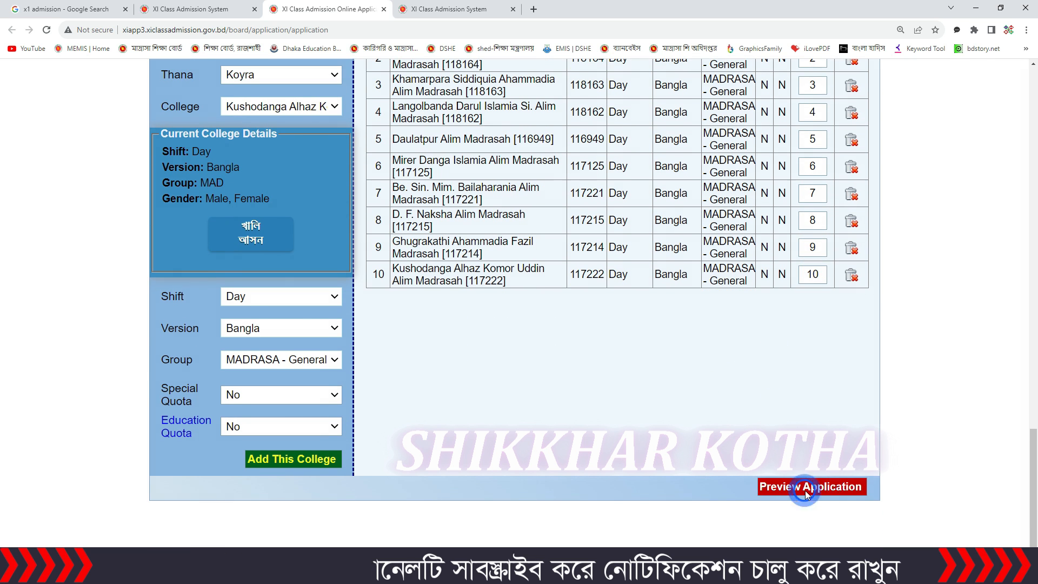
click(805, 488)
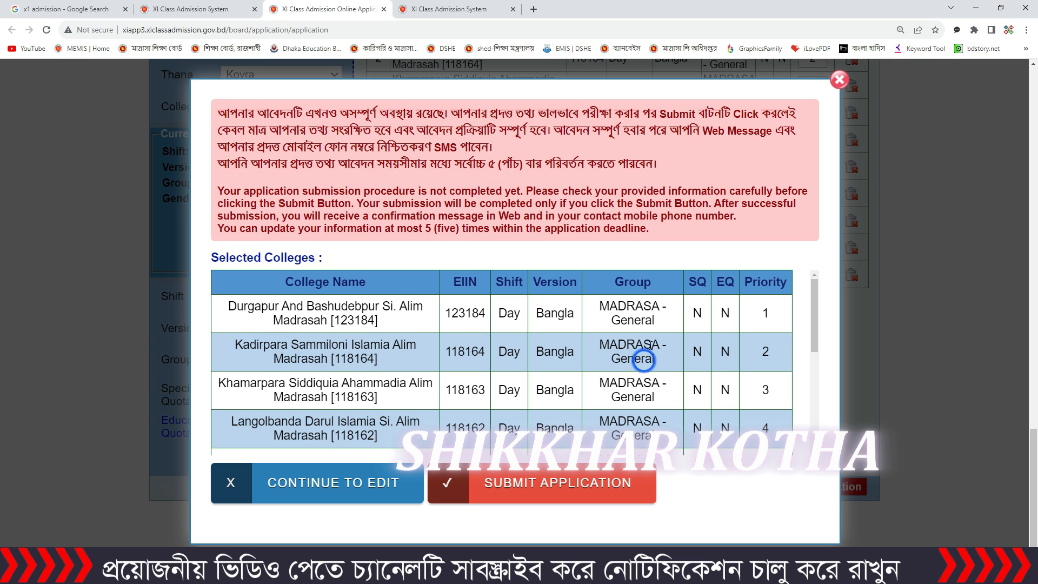
scroll(632, 341, down, 5)
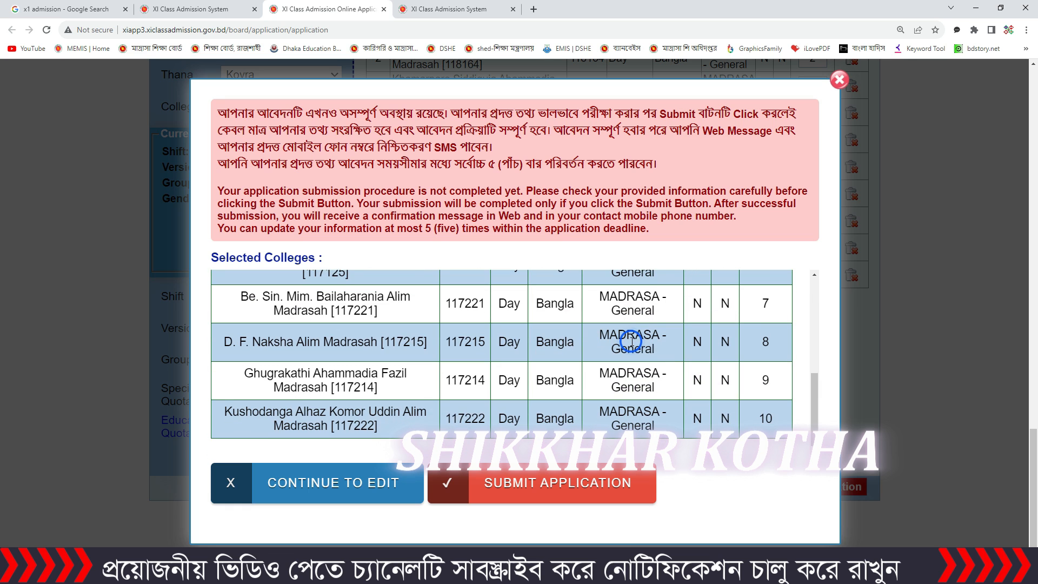
click(552, 484)
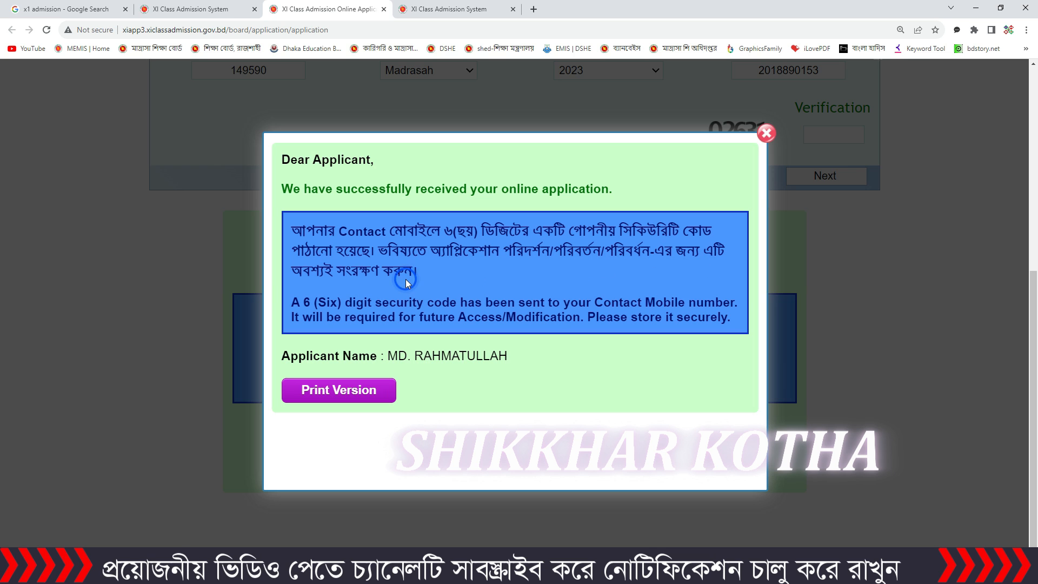
Step: Open the print version of the submitted application and examine the applicant's information summary in a maximized window
click(342, 396)
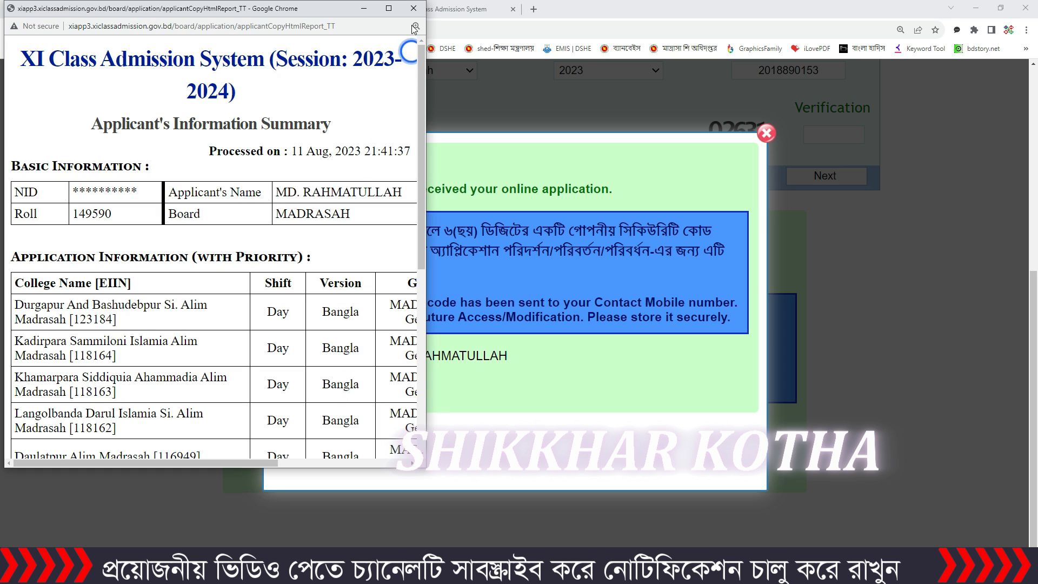
click(389, 9)
scroll(584, 208, down, 7)
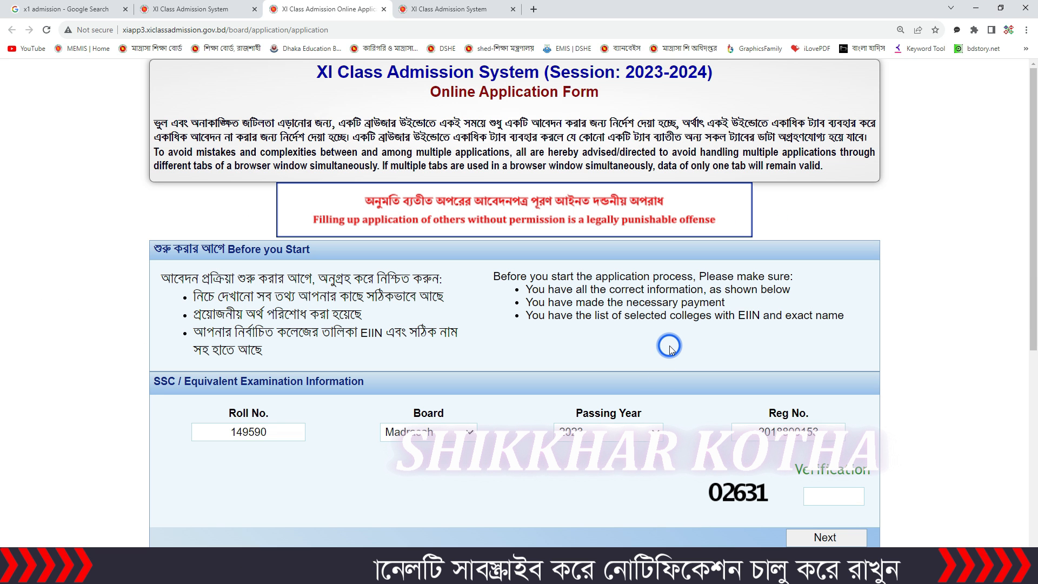